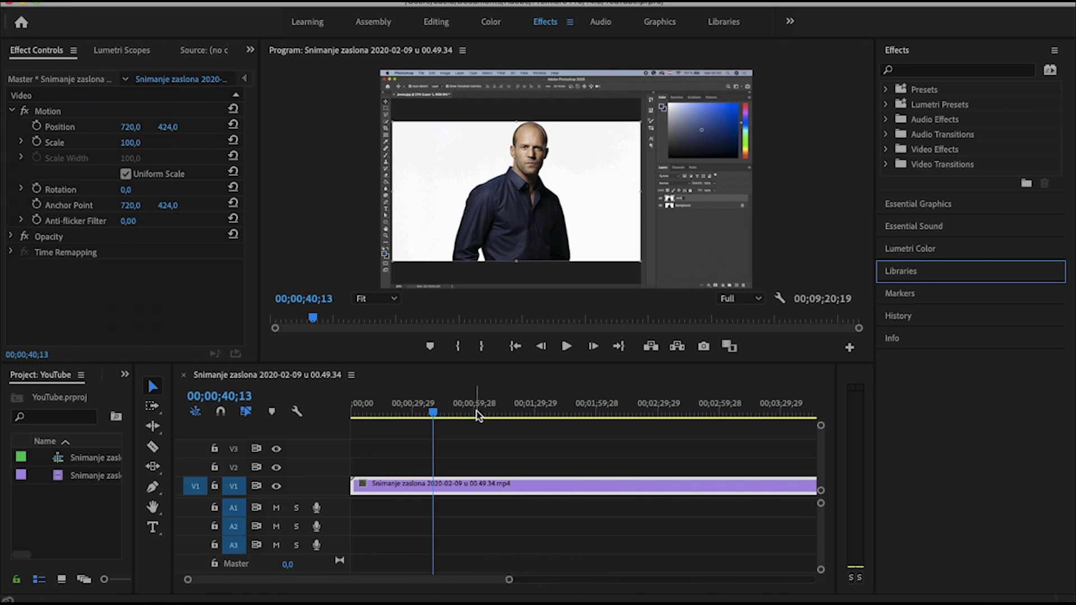
Deselect the clip and move the playhead to 00;00;40;02.
click(486, 446)
click(436, 414)
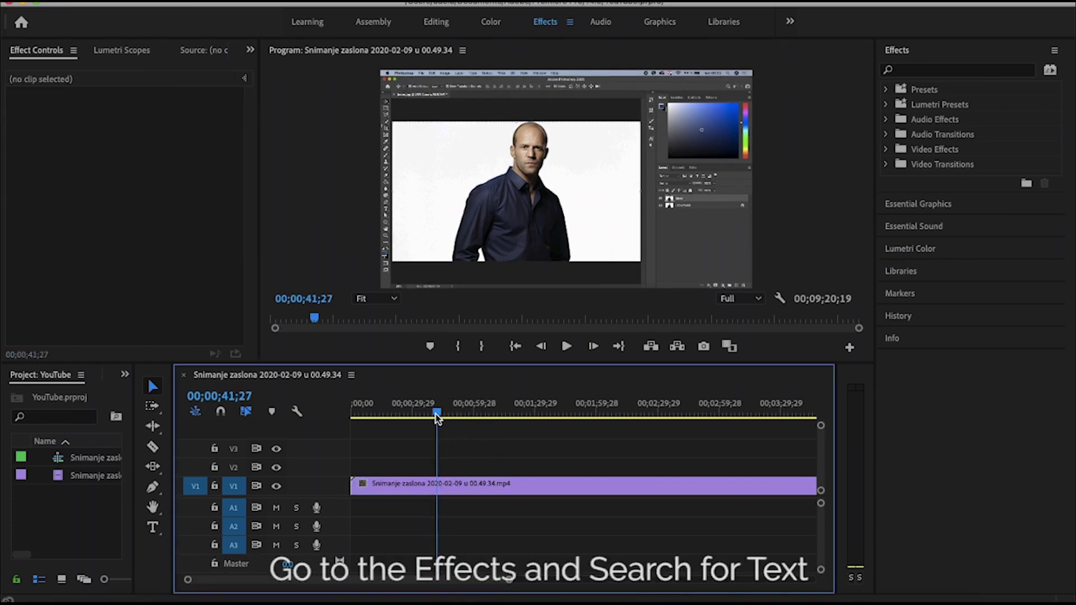
drag(437, 415, 432, 415)
Filter the Effects panel by 'text' to find Simple Text, then select the timeline clip.
click(930, 68)
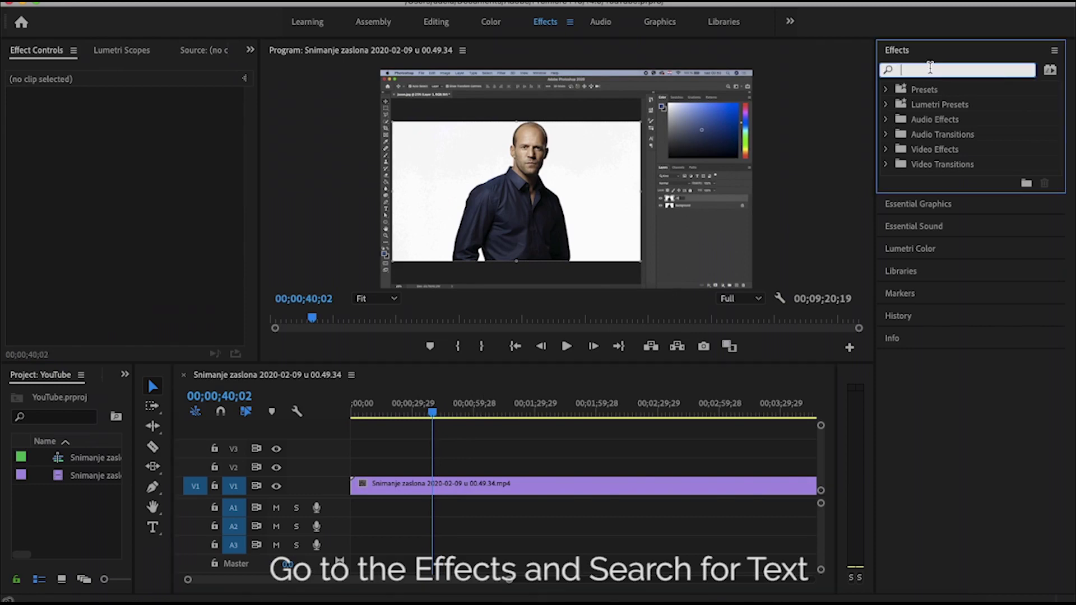
text(te)
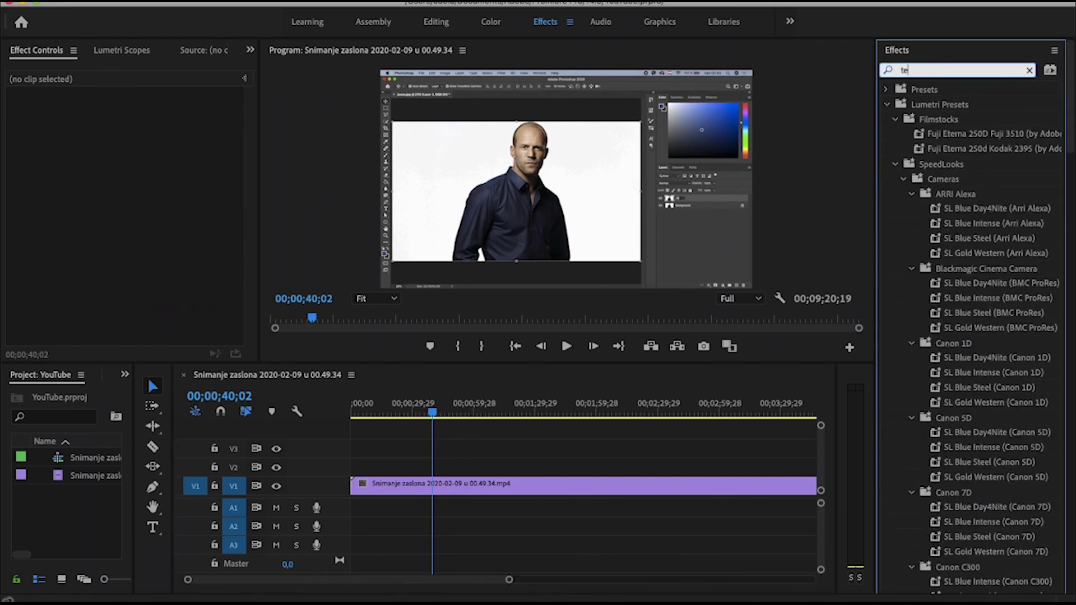
text(xt)
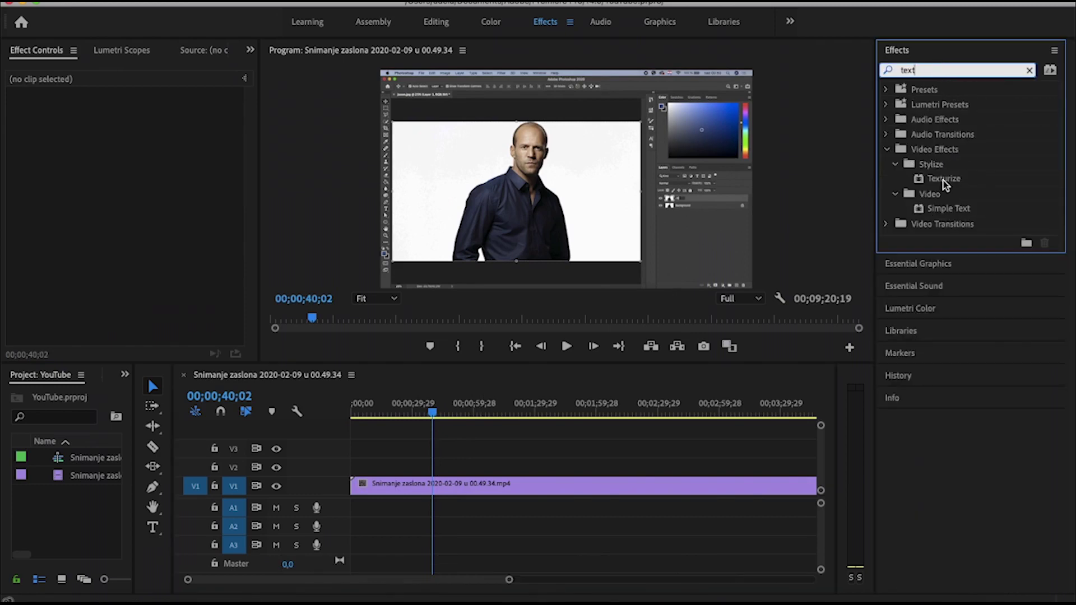
click(896, 165)
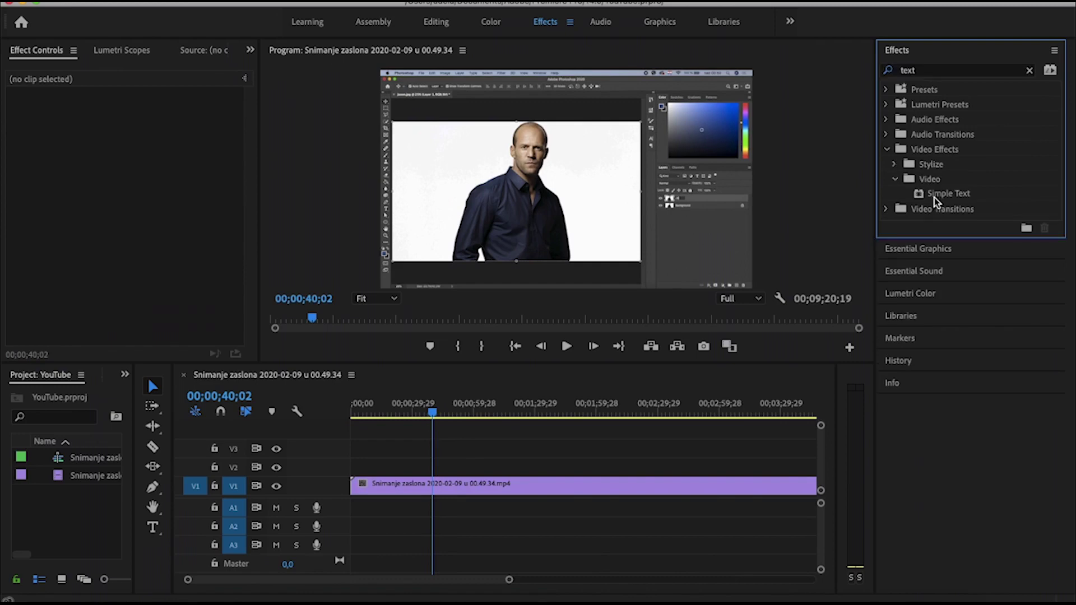
click(470, 486)
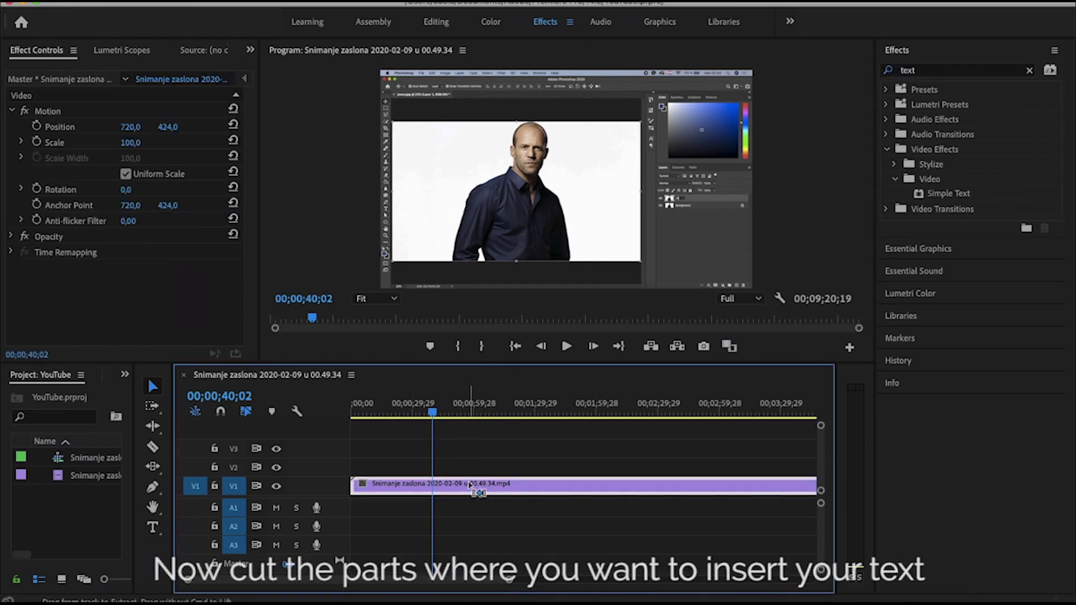
Cut the clip at 40;02 and 52;15, then apply Simple Text to the middle piece.
key(ctrl+k)
drag(429, 413, 458, 418)
click(479, 485)
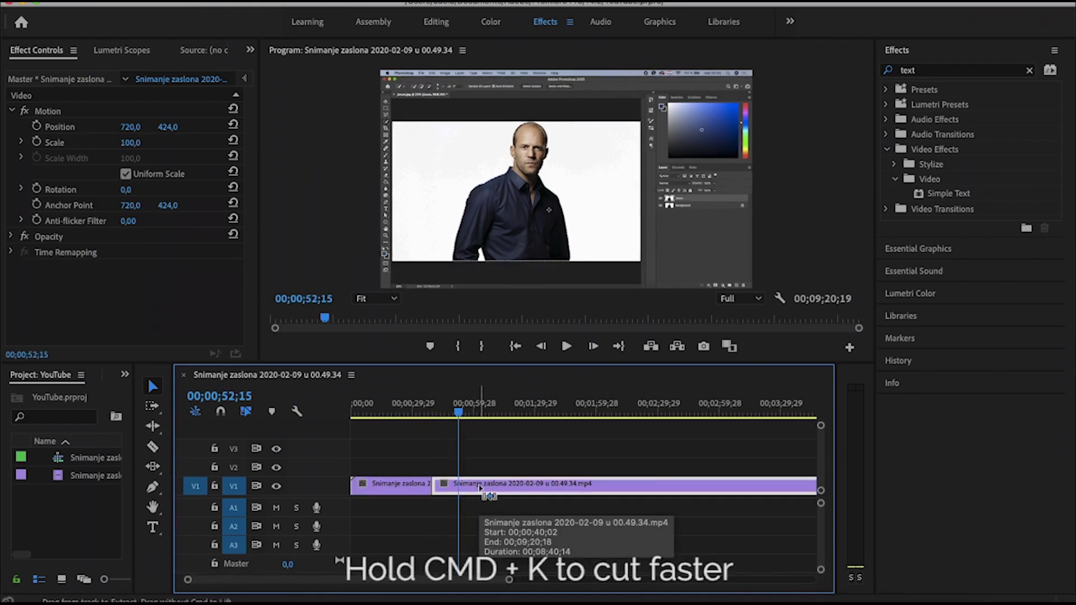
key(ctrl+k)
mouse_move(949, 193)
mouse_down()
mouse_move(436, 492)
mouse_move(443, 485)
mouse_up()
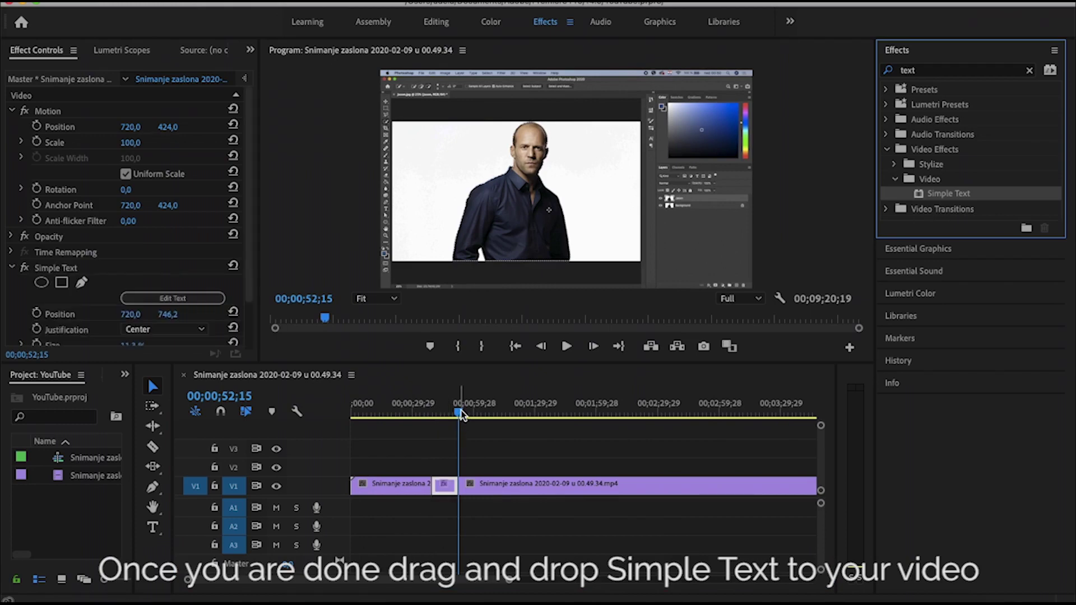
drag(460, 415, 439, 413)
In Effect Controls, change the middle clip's Simple Text to 'This is Default Text'.
double_click(446, 487)
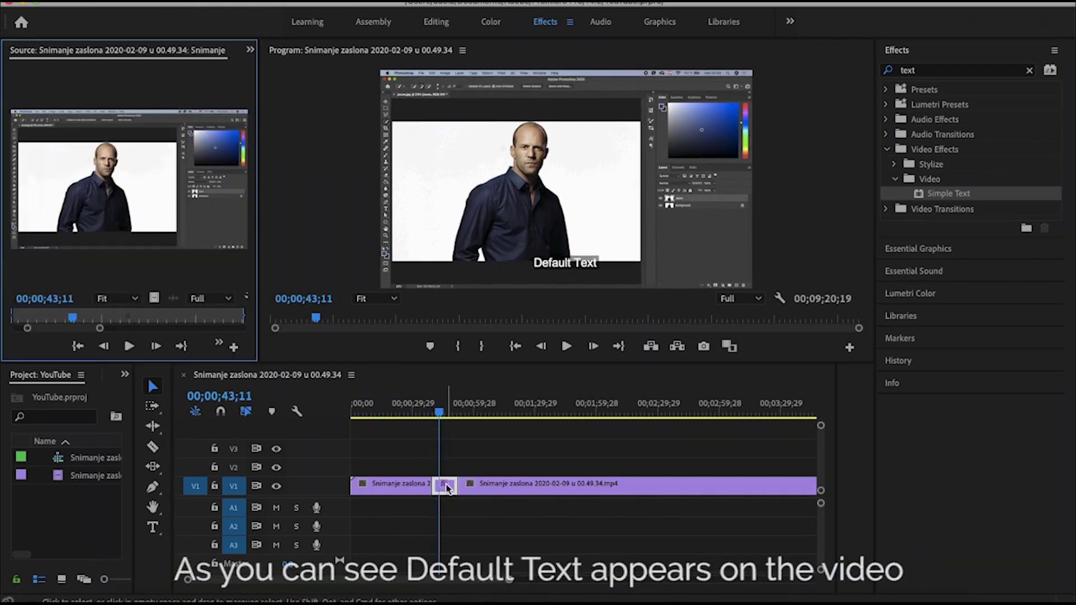
click(250, 51)
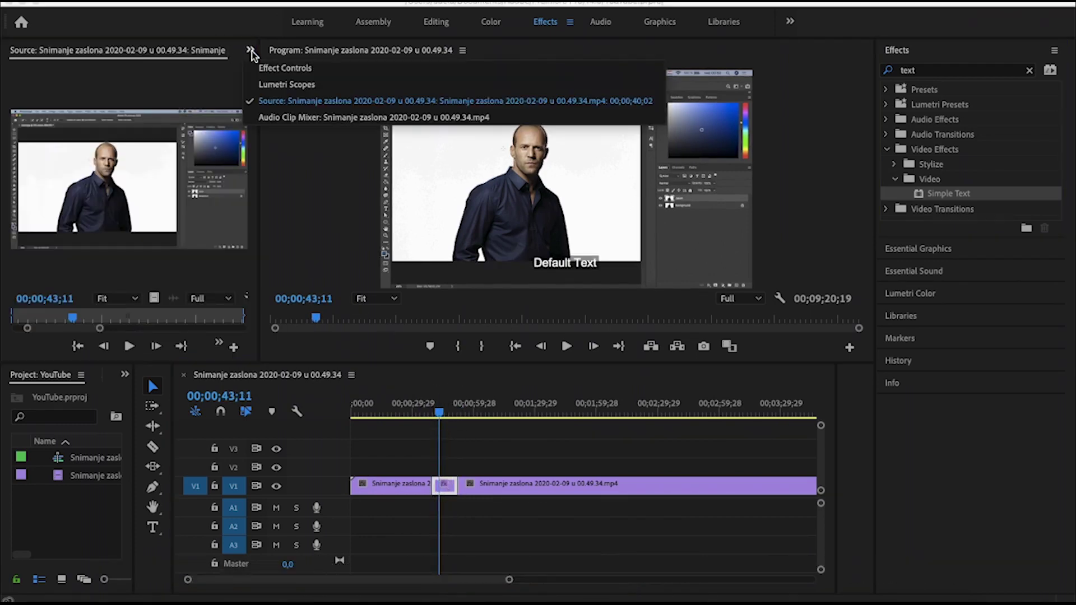
click(265, 66)
scroll(152, 321, down, 3)
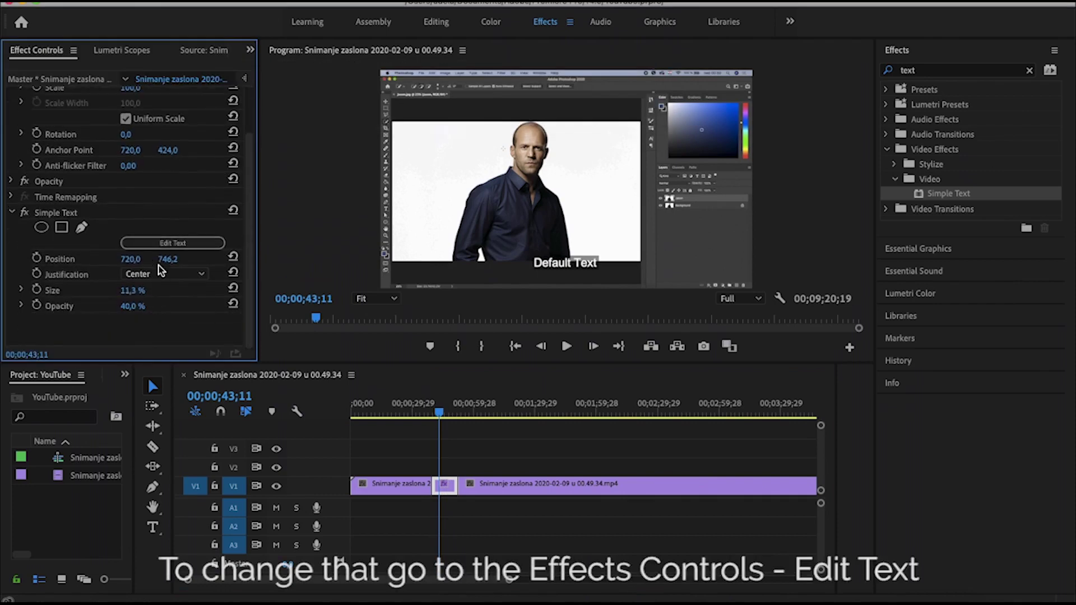
click(190, 247)
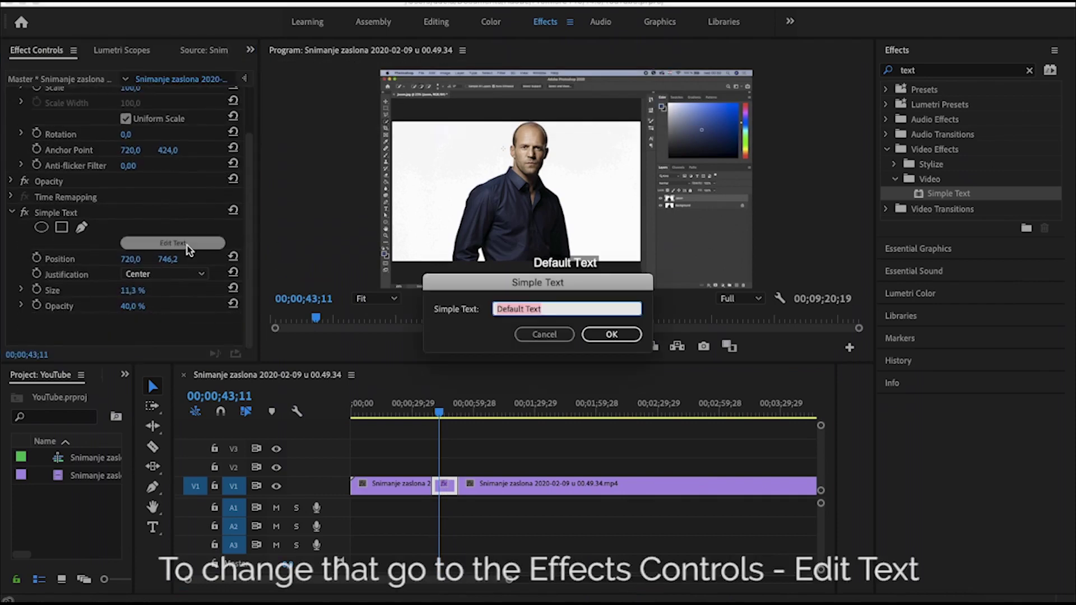
text(This is)
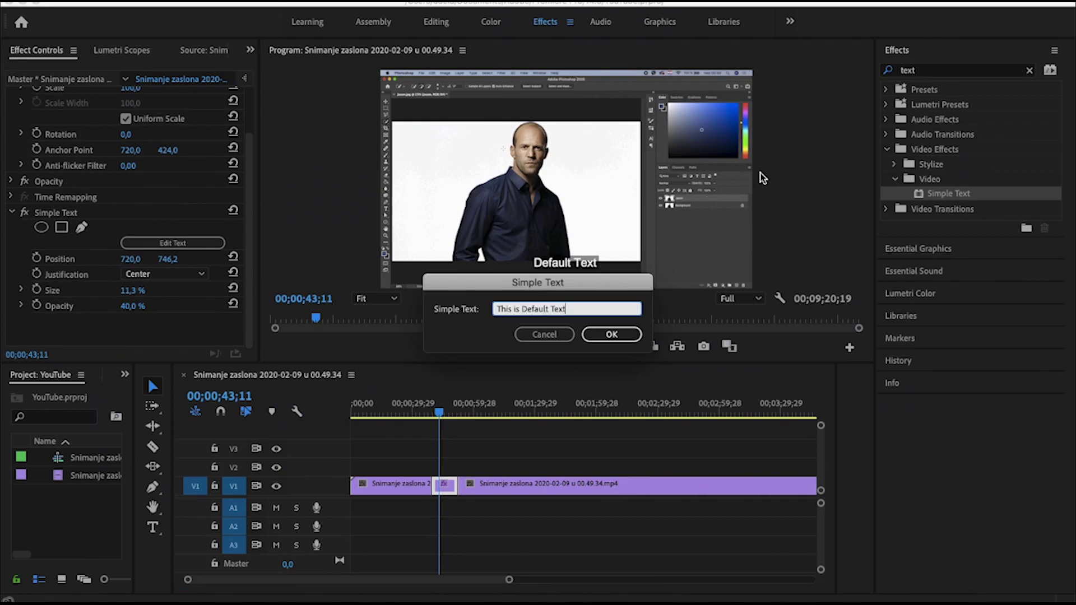
click(611, 334)
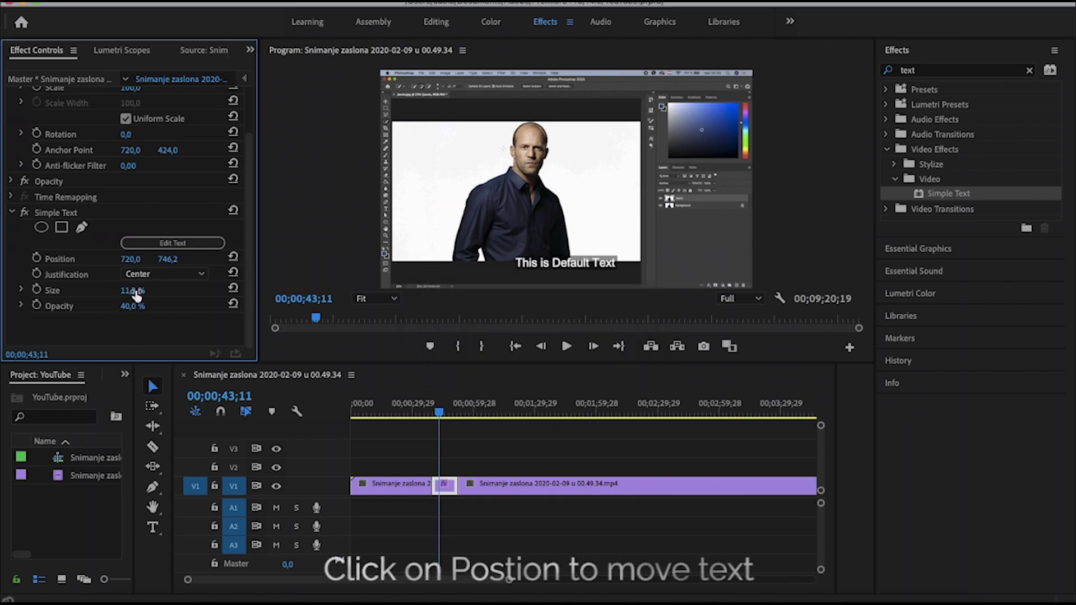
Drag the caption lower in the frame, switching justification to Left and back to Center.
click(84, 262)
drag(575, 268, 563, 275)
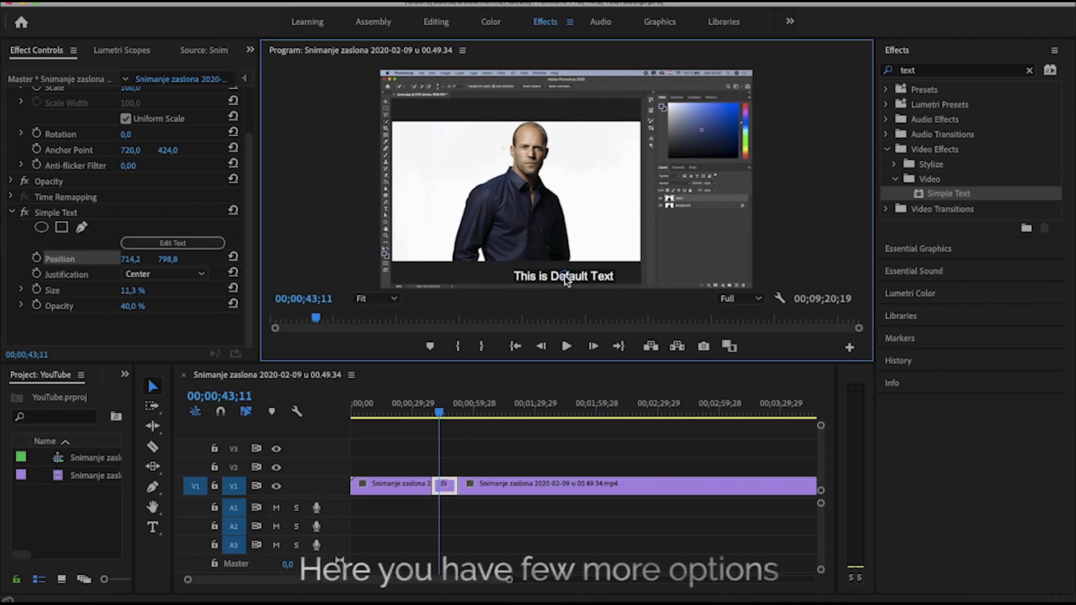
click(154, 276)
click(150, 292)
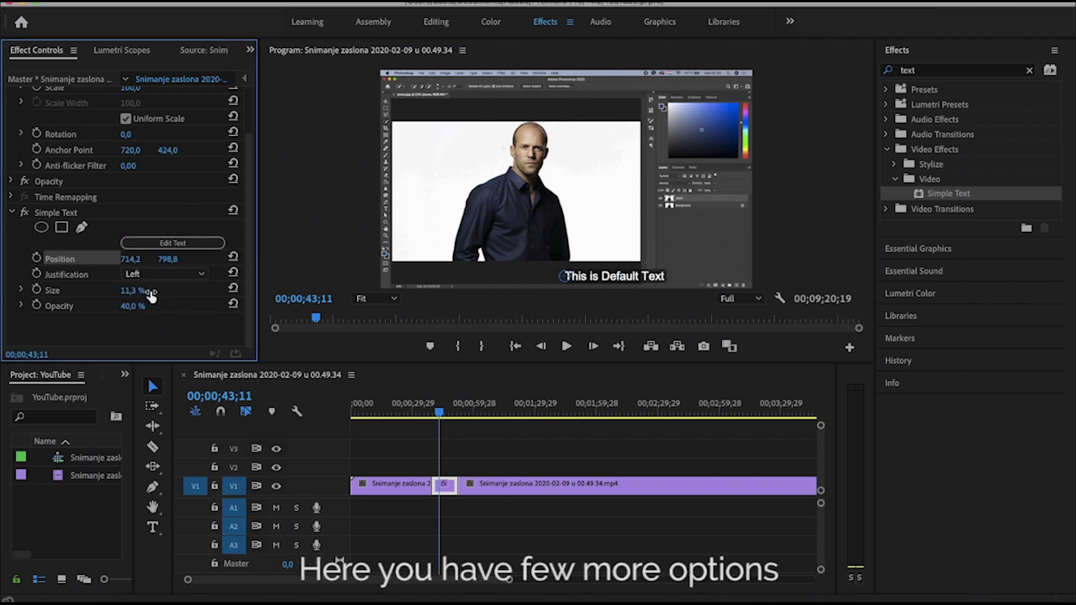
click(153, 276)
click(147, 305)
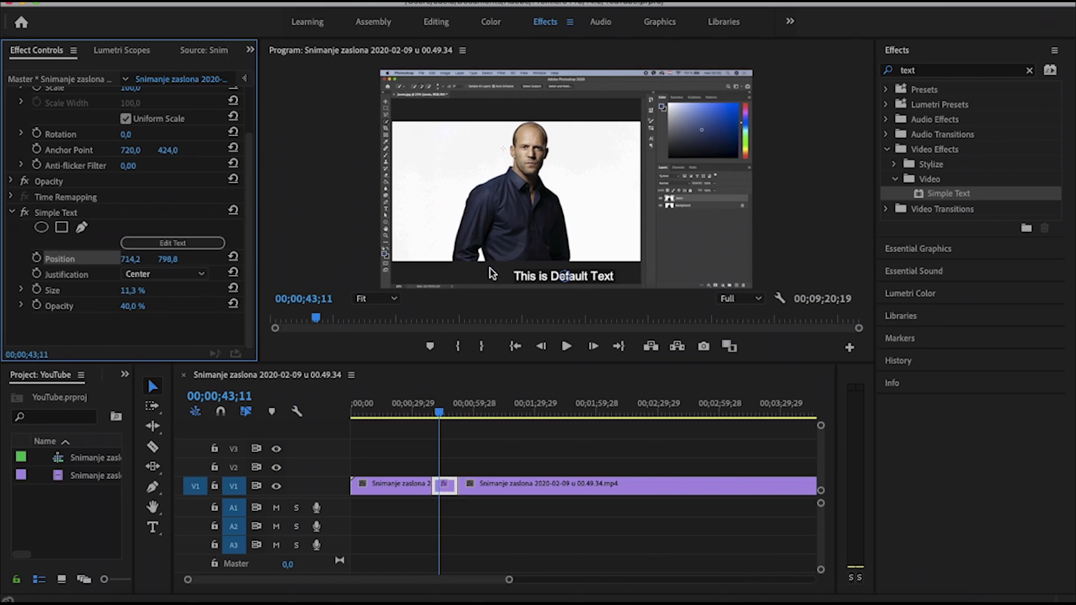
Play the timeline from 00;00;38;08 to preview the caption, stopping near 51 seconds.
click(566, 308)
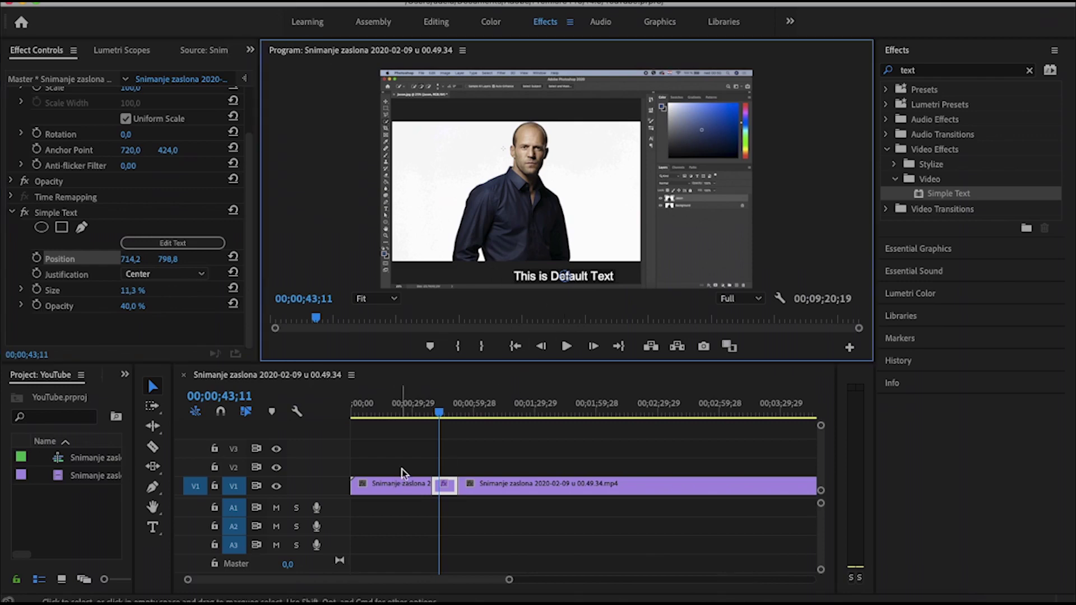
drag(440, 412, 428, 412)
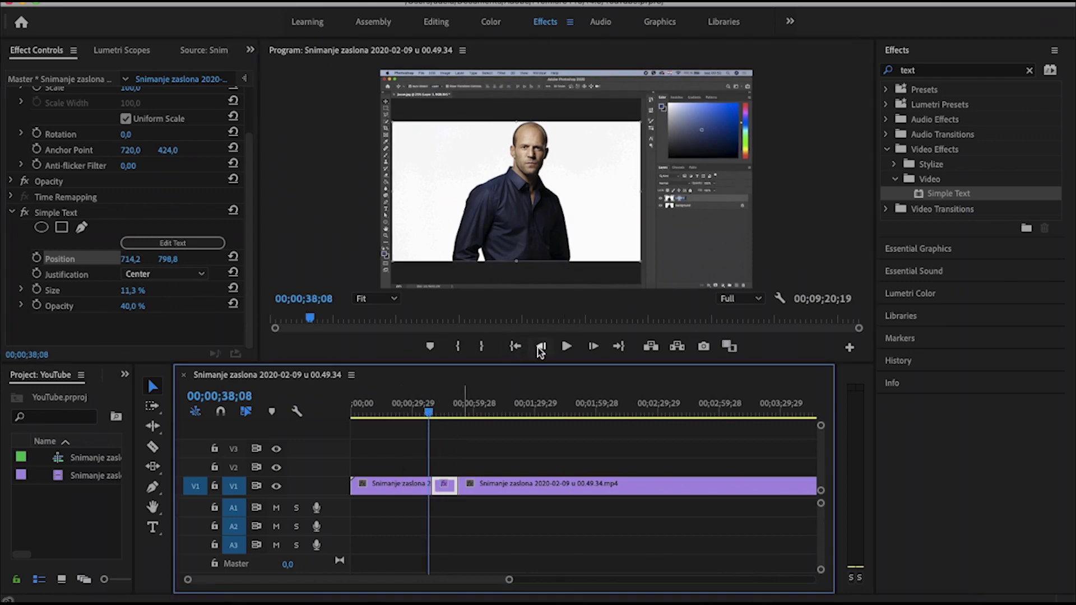
click(565, 347)
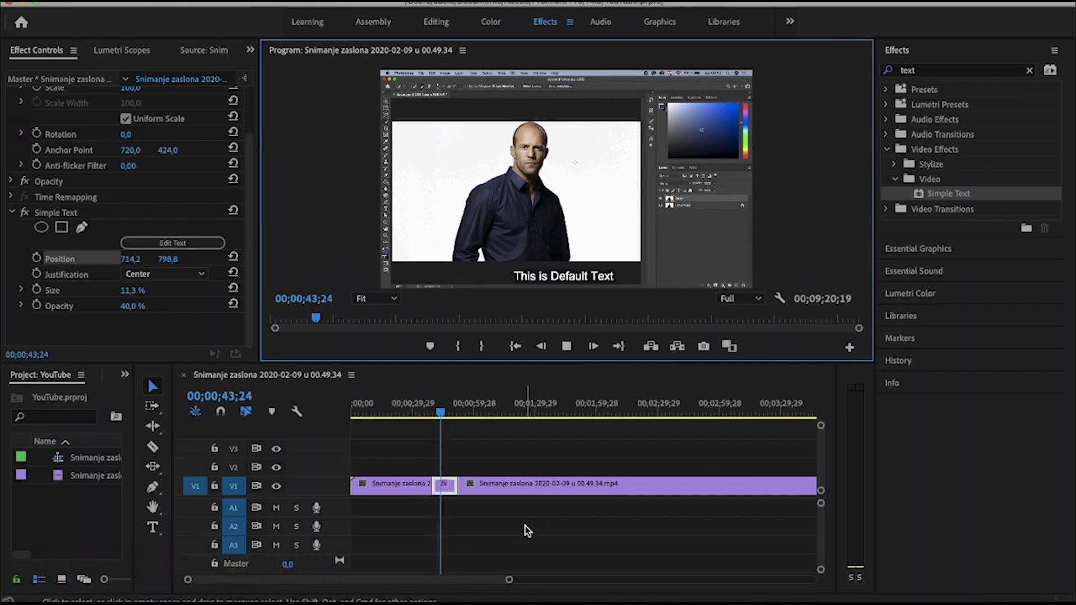
mouse_move(446, 413)
mouse_down()
mouse_move(459, 418)
mouse_move(432, 415)
mouse_move(455, 413)
mouse_up()
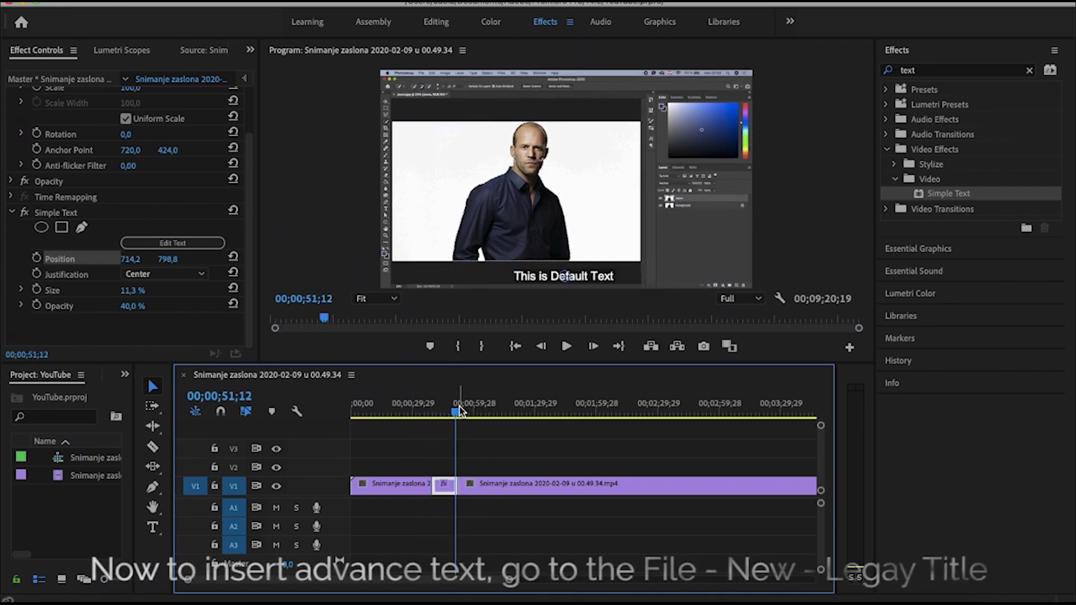
Put the playhead at 53;28 and create a 1440×848 legacy title named '1'.
drag(459, 406, 461, 412)
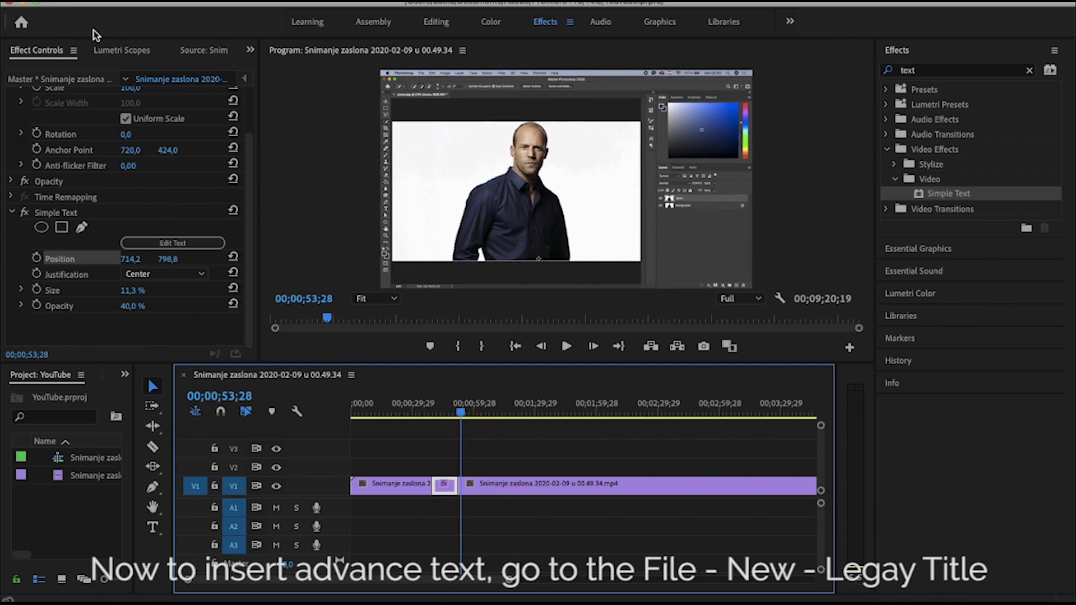
click(135, 1)
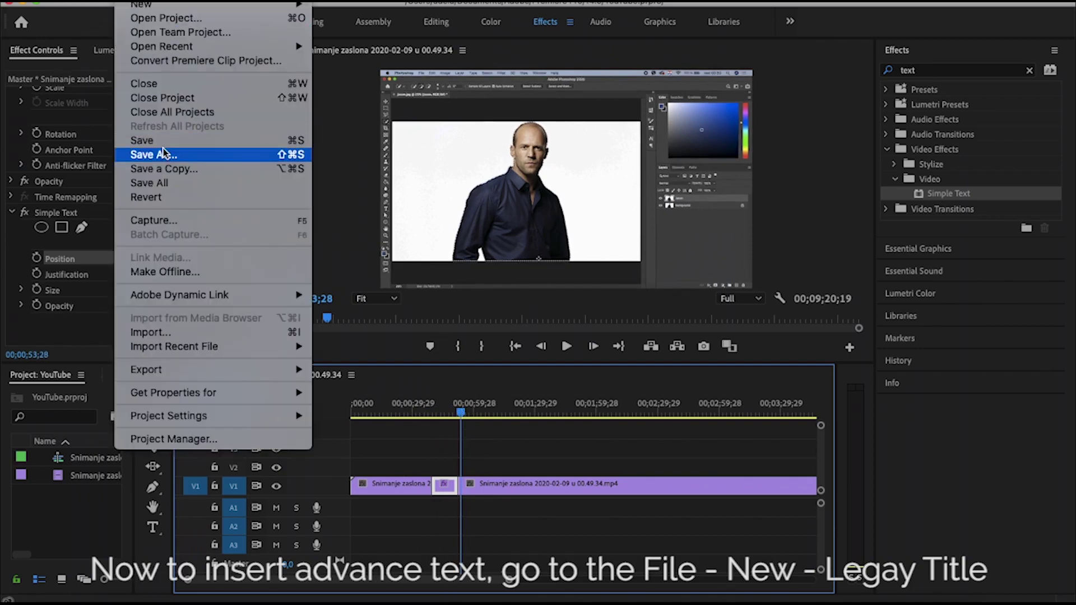
mouse_move(168, 4)
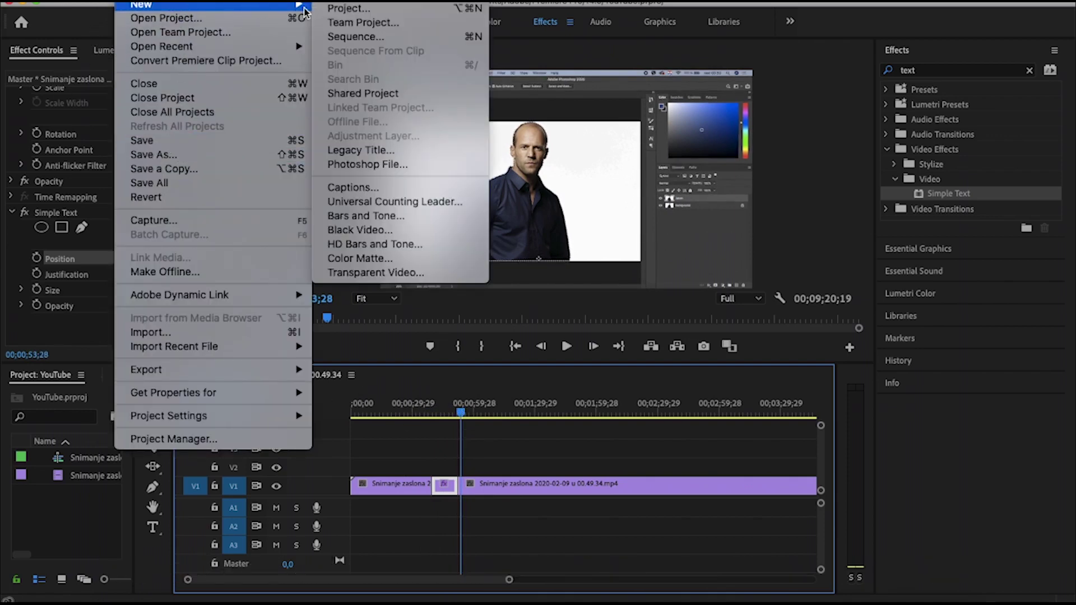
click(368, 153)
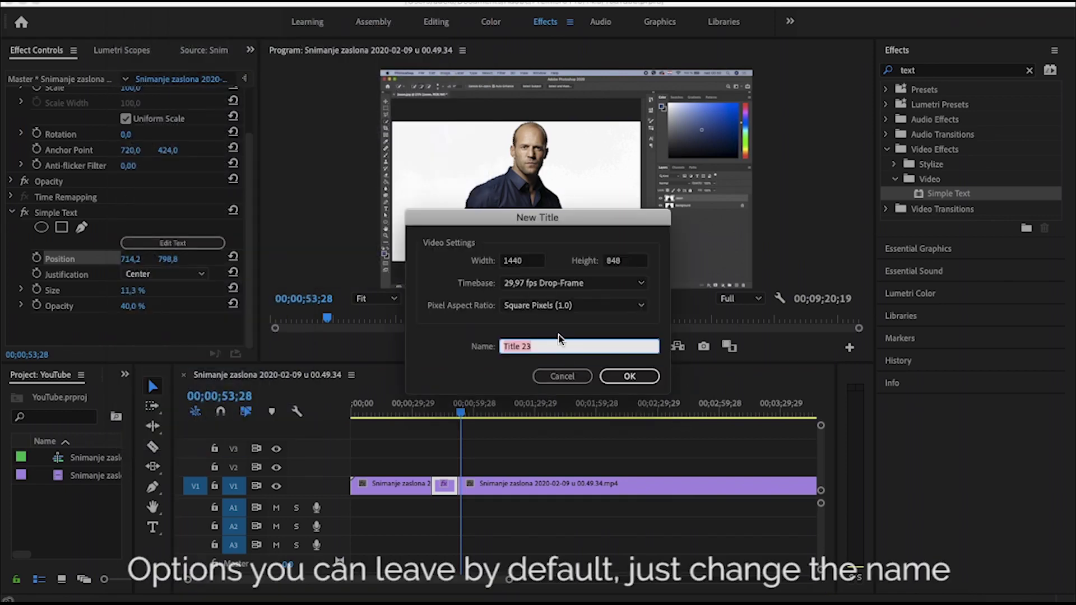
text(1)
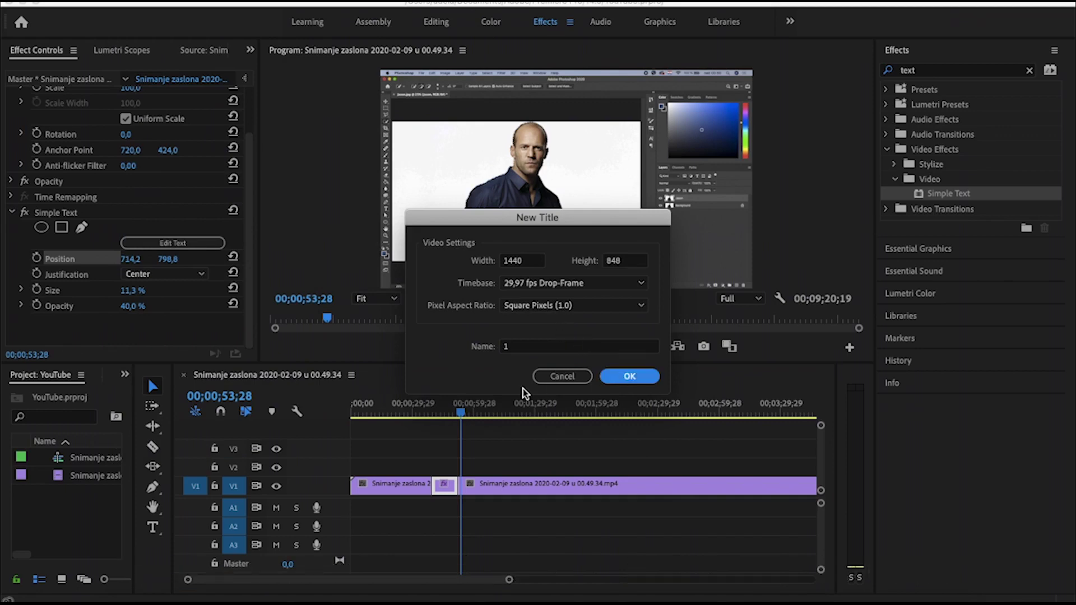
key(Return)
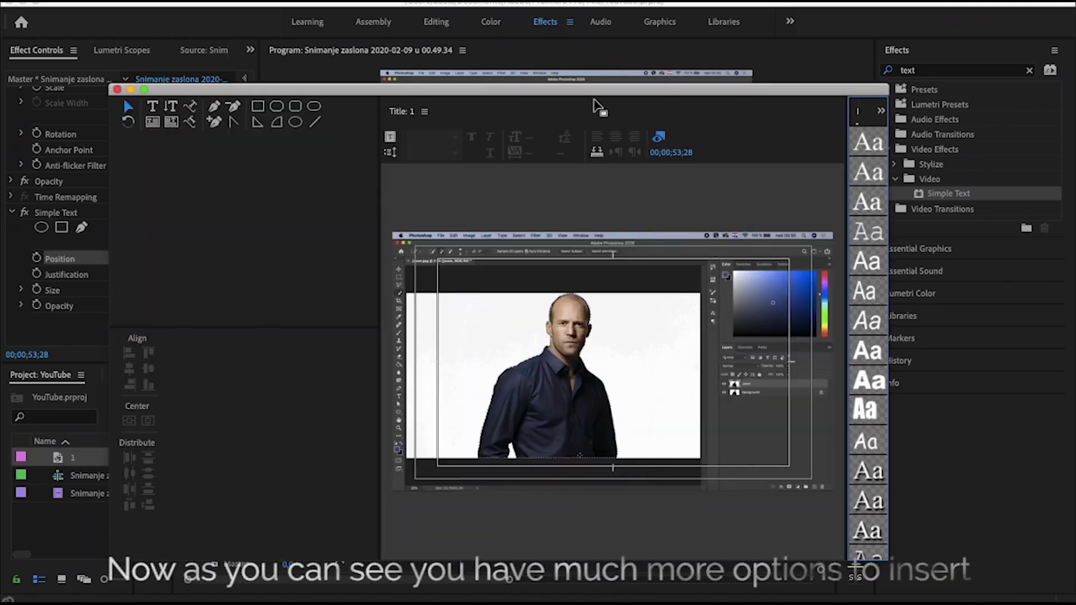
Move the title editor window, enlarge the canvas, and widen the styles list to two columns.
drag(584, 93, 539, 64)
drag(332, 180, 112, 186)
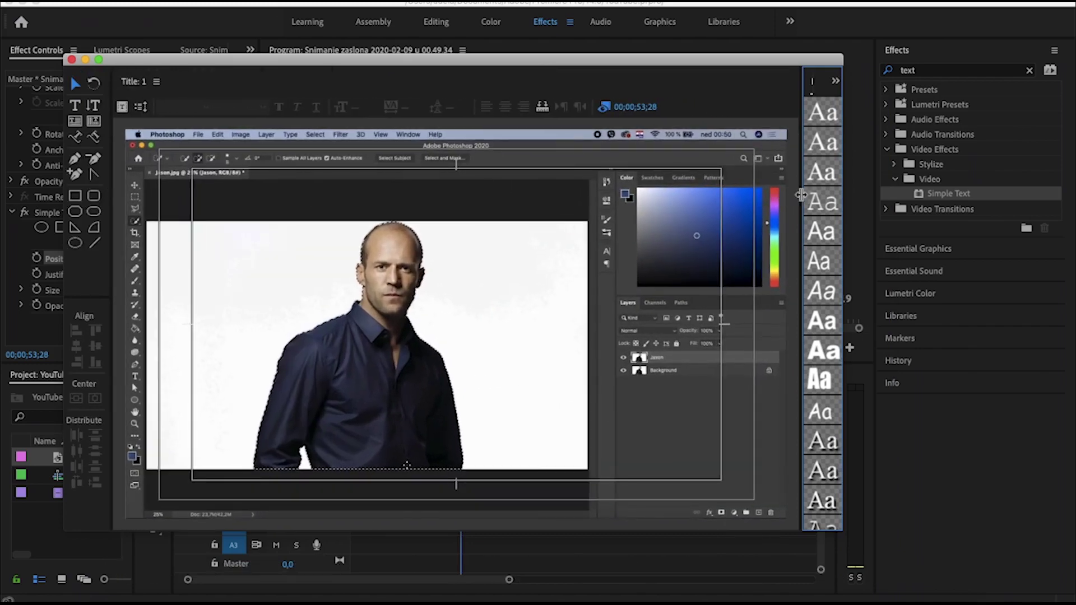
drag(801, 194, 733, 196)
Type 'THIS IS ADVANC' near the bottom of the canvas and move it lower left.
click(75, 105)
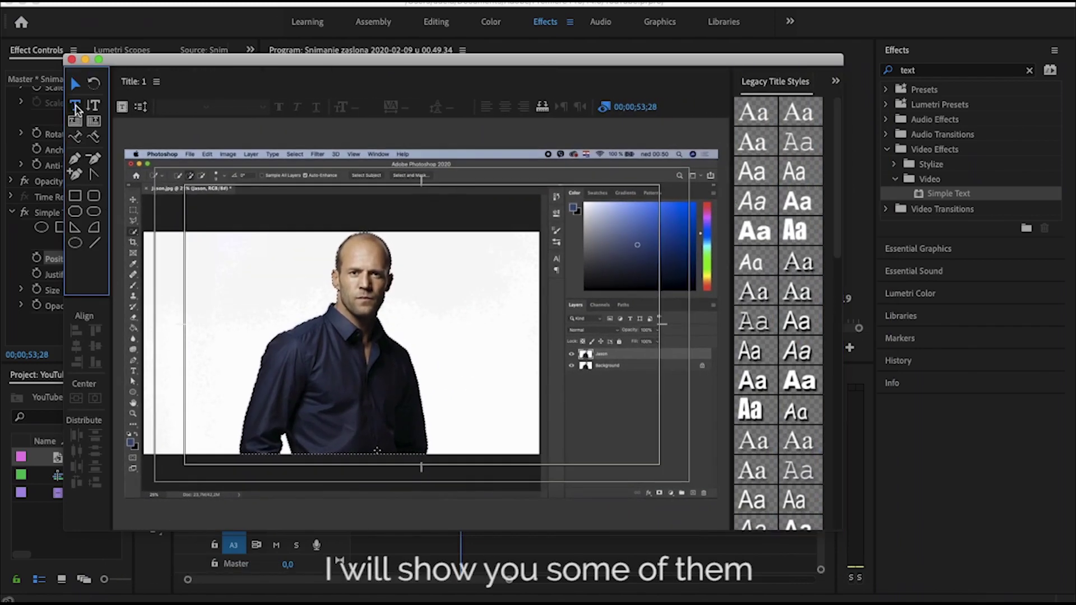
click(330, 448)
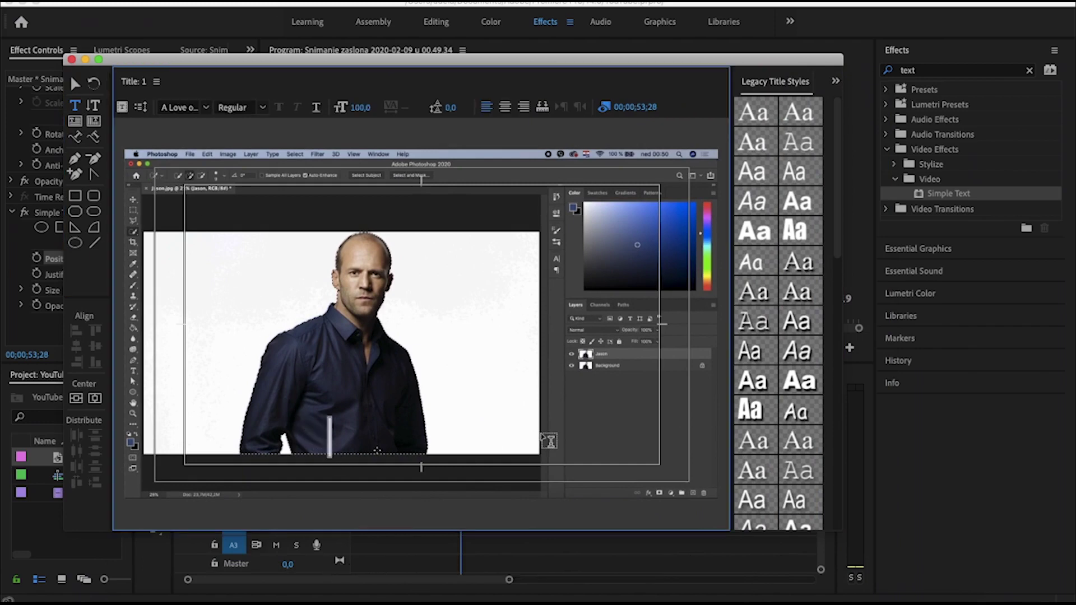
text(T)
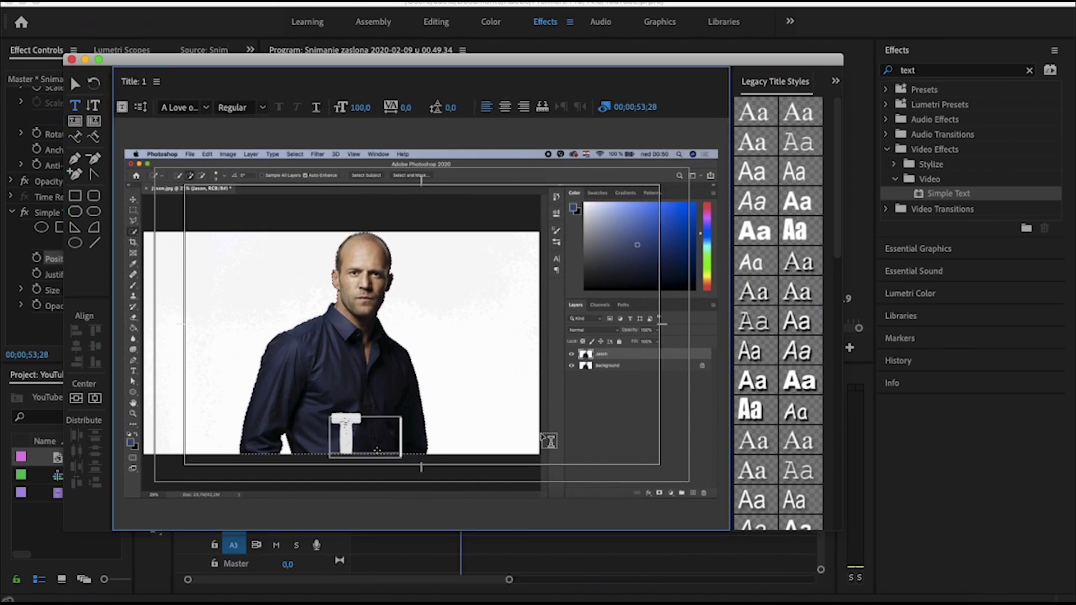
text(HIS IS A)
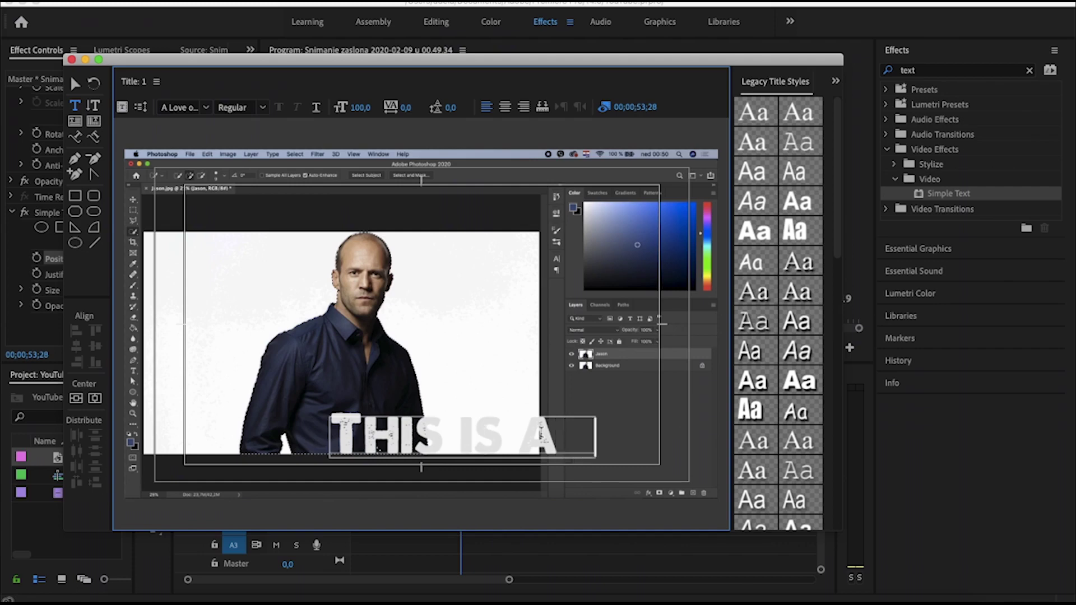
text(DVANC)
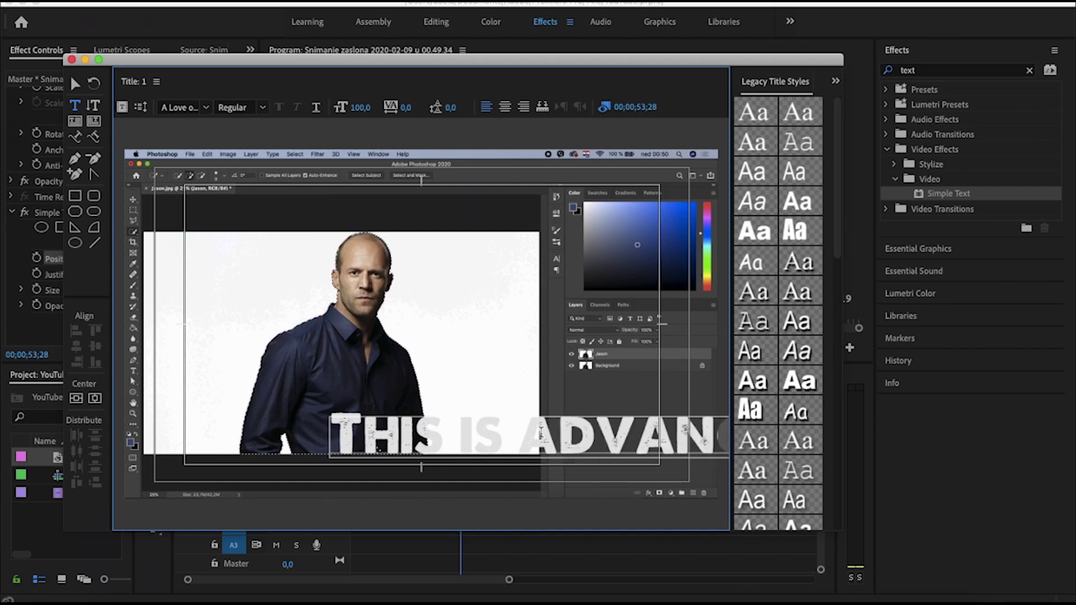
click(77, 84)
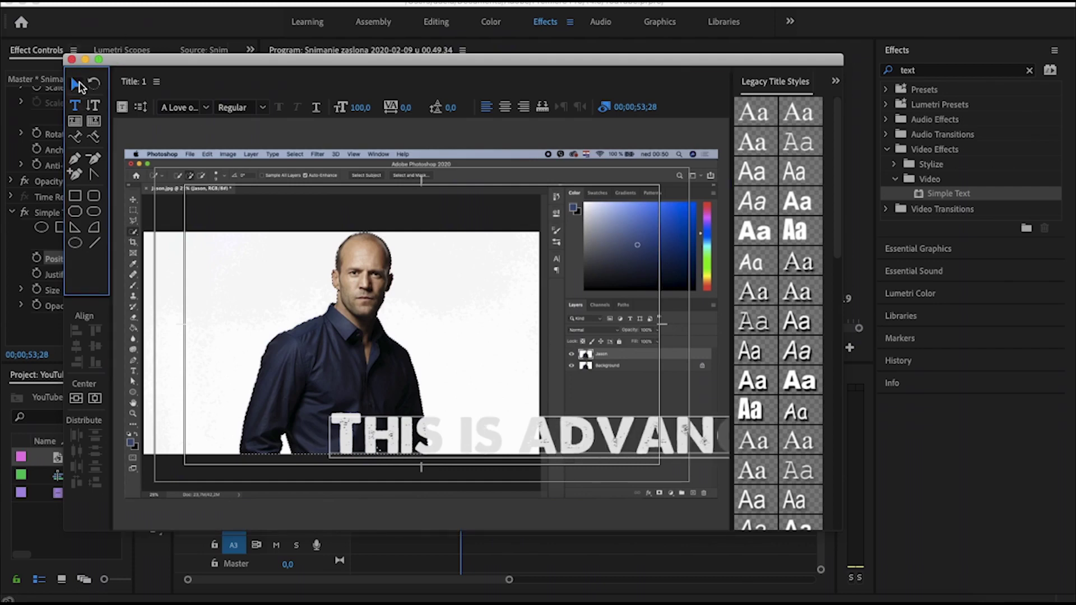
drag(553, 436, 453, 460)
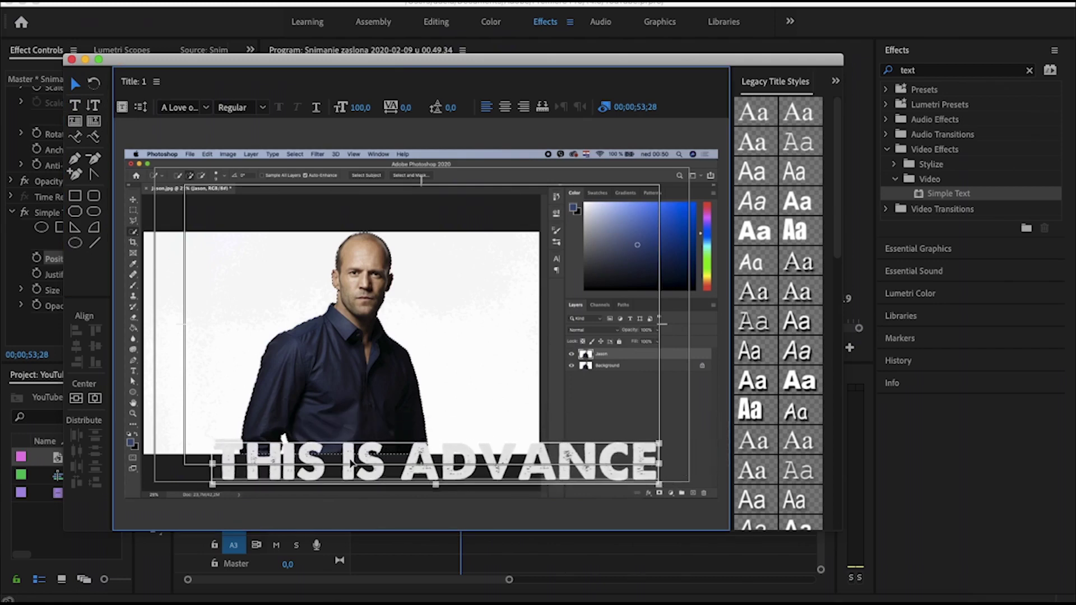
Try Comic Sans, Arial, Arial Black, Times New Roman and Georgia title styles on the text.
click(760, 262)
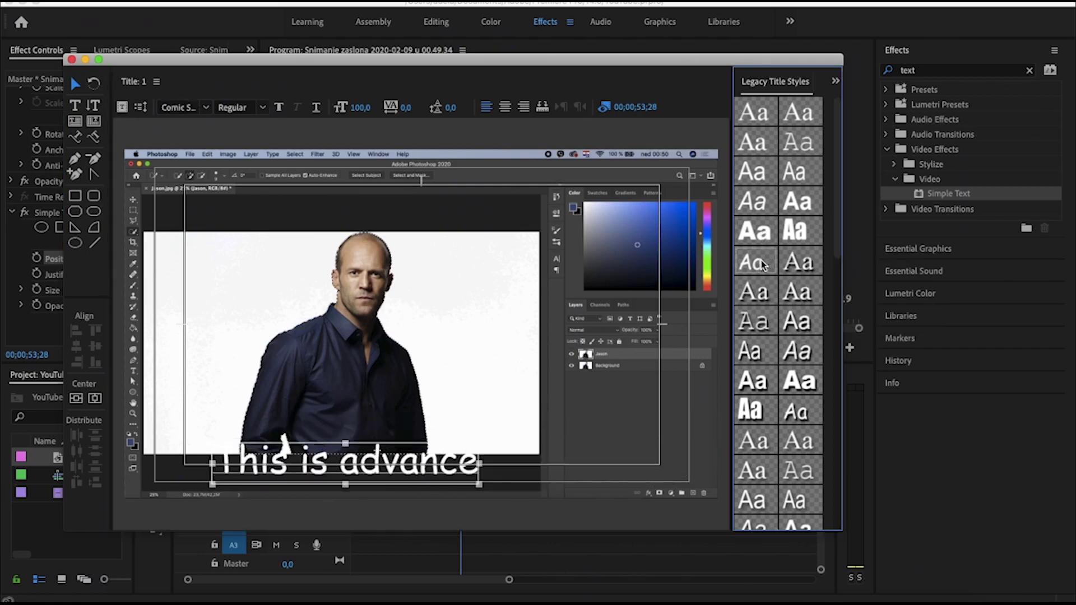
click(788, 347)
click(790, 385)
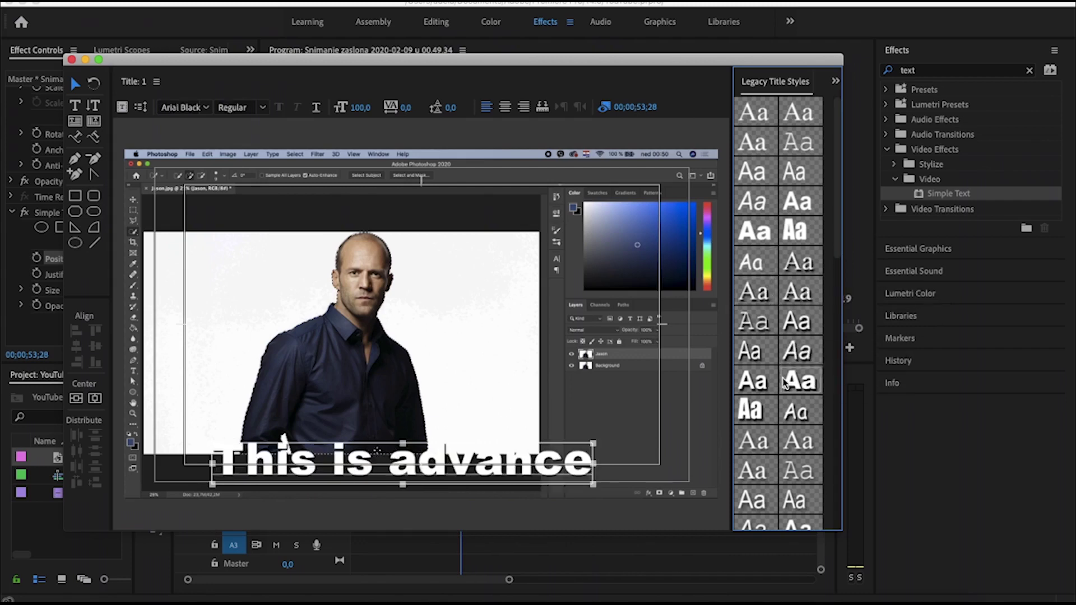
click(790, 412)
click(796, 443)
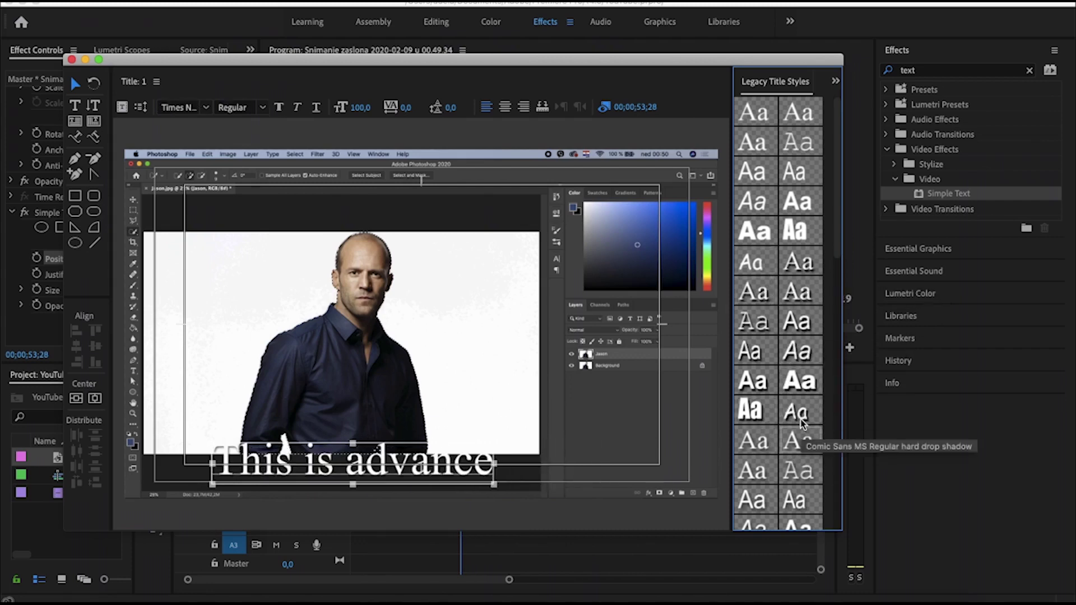
click(792, 367)
click(755, 176)
click(779, 213)
click(777, 240)
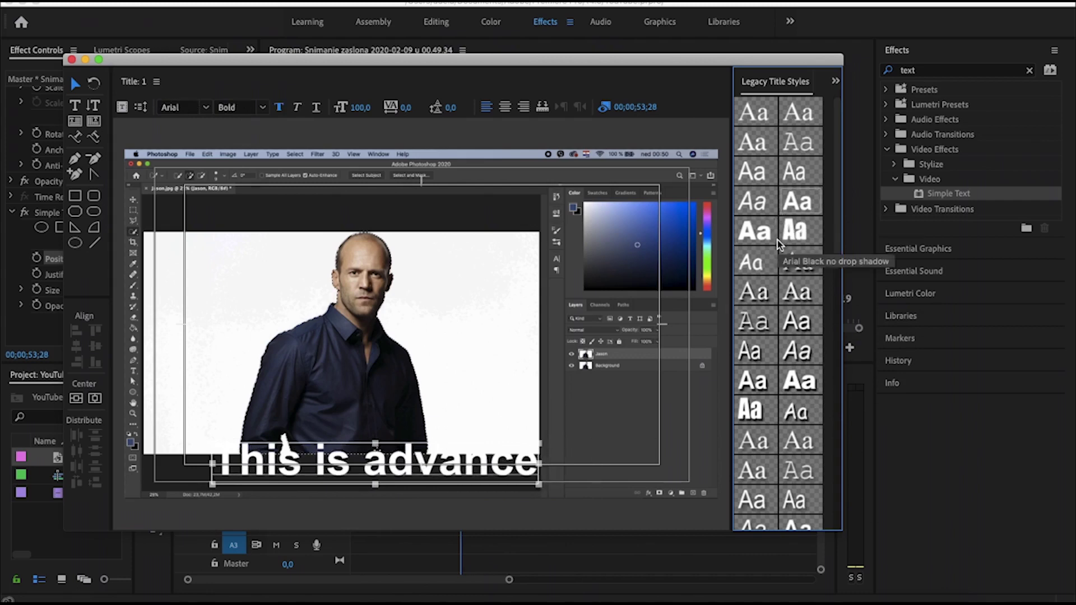
click(779, 241)
click(779, 291)
scroll(765, 418, down, 5)
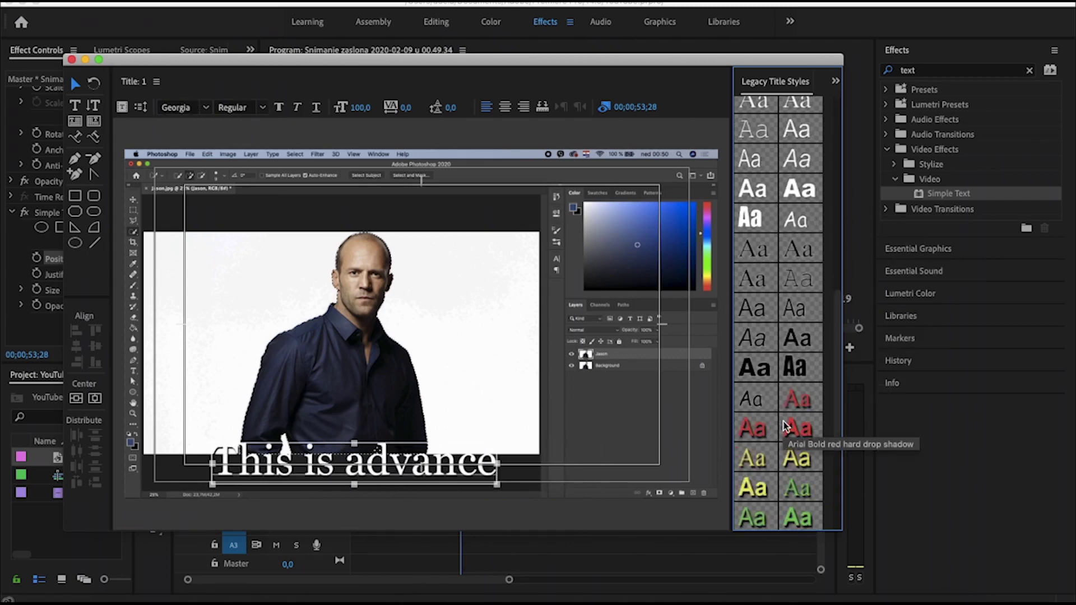
Try red, gold, blue and purple Arial styles, settle on red-glow Times New Roman, nudge the text.
click(785, 427)
click(751, 427)
scroll(762, 443, down, 3)
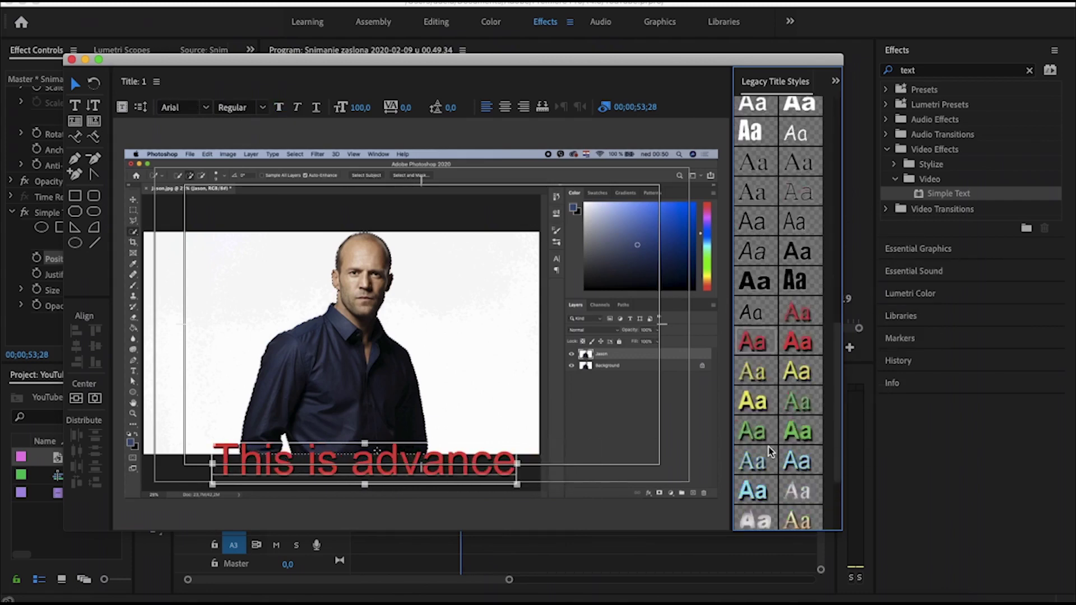
scroll(768, 448, down, 4)
click(792, 430)
click(798, 456)
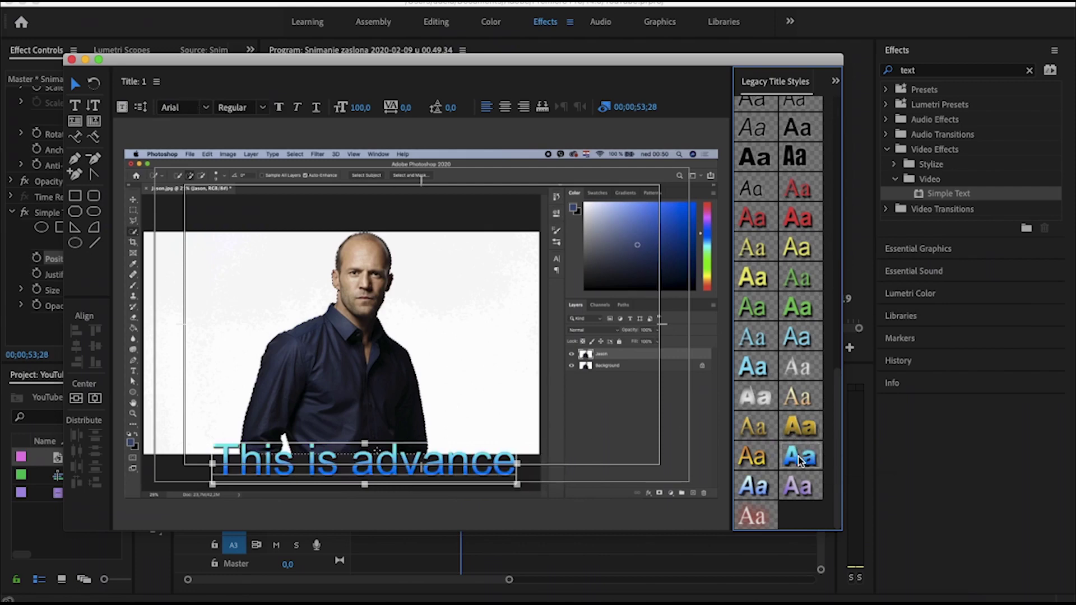
click(800, 486)
click(762, 488)
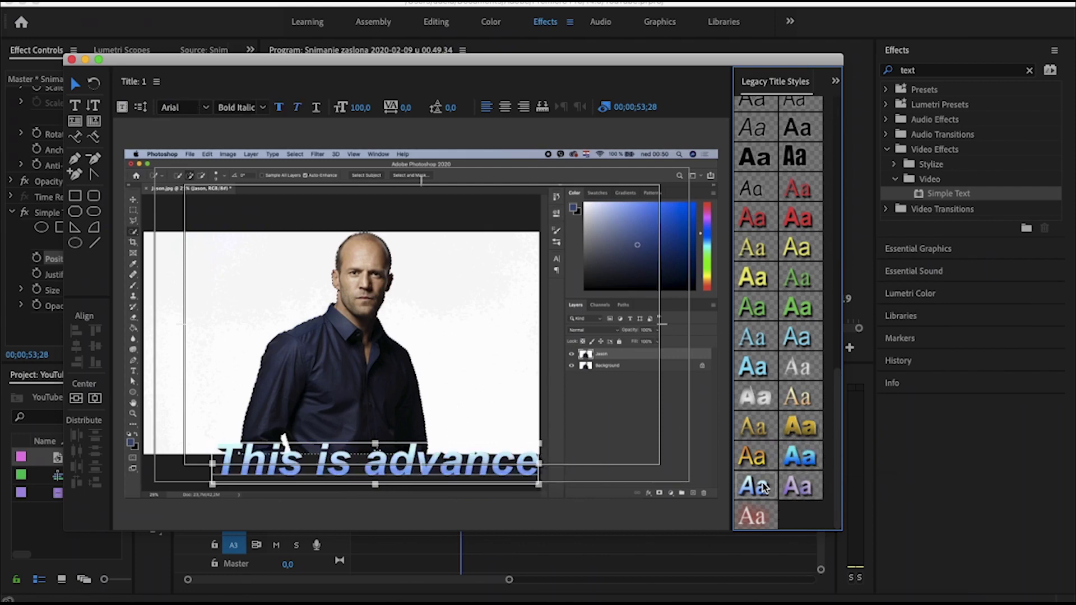
click(757, 516)
scroll(757, 482, up, 7)
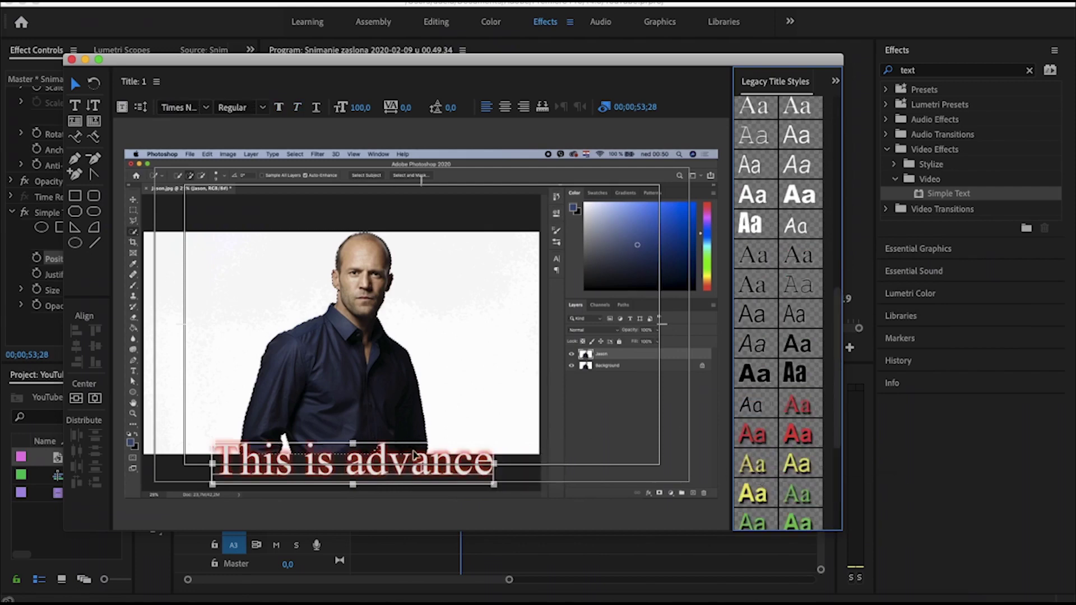
drag(415, 455, 426, 452)
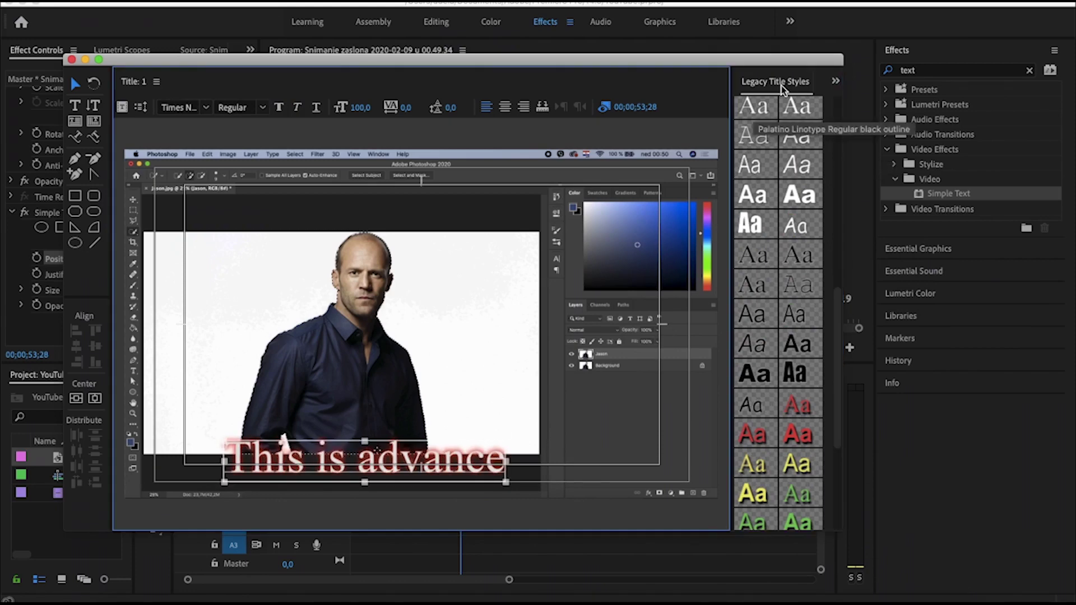
click(835, 82)
Show Legacy Title Properties and set all the title text's font family to Raleway.
click(856, 106)
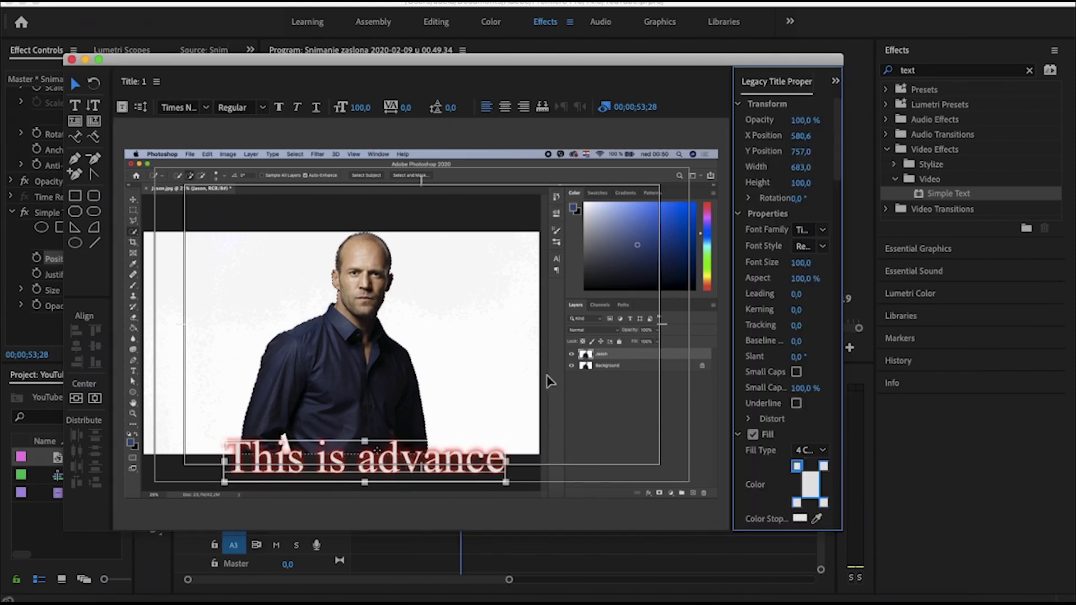
click(81, 108)
click(414, 458)
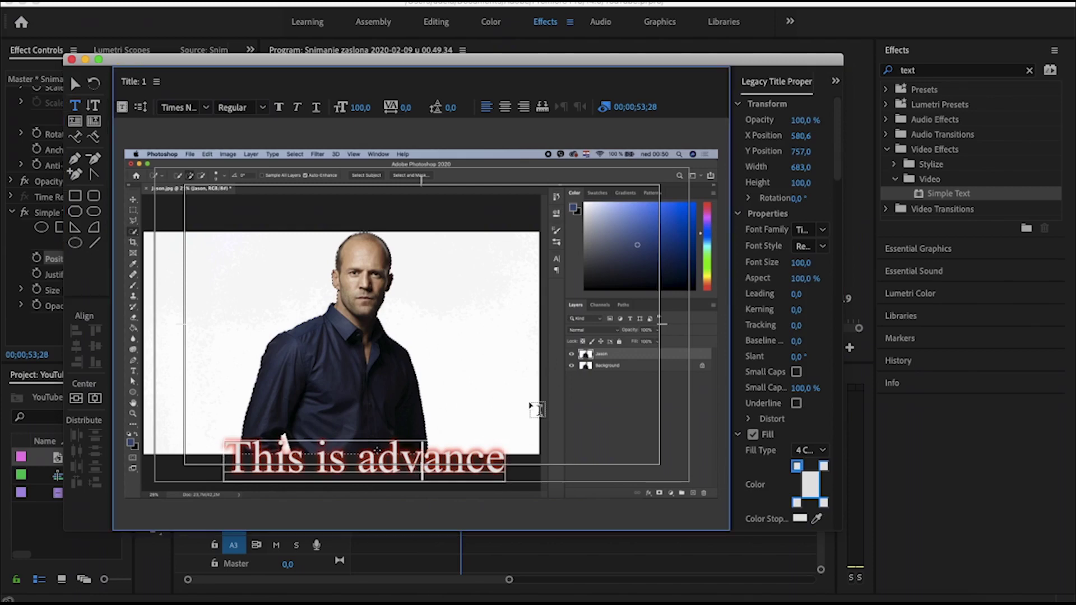
key(ctrl+a)
click(807, 229)
text(Raleway)
key(Return)
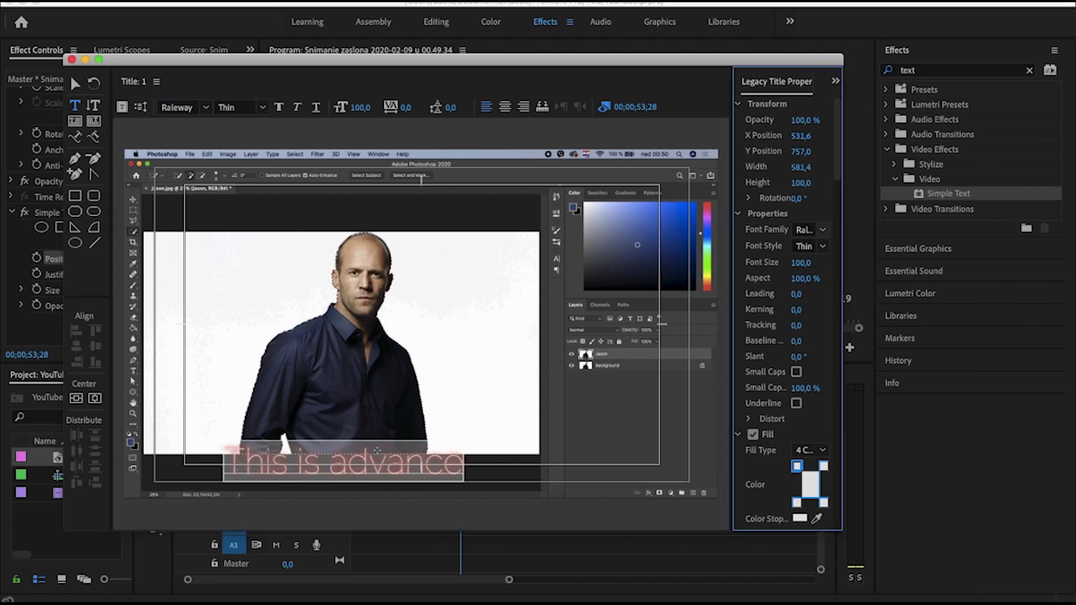
click(73, 84)
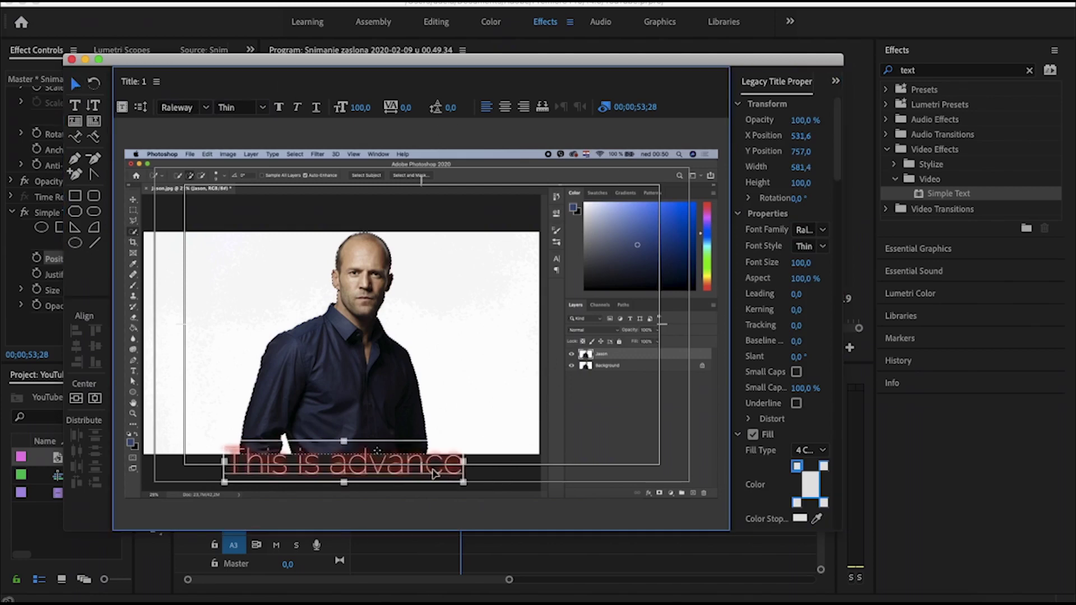
Apply the first preset title style to the text, then reapply Raleway for thin white text.
click(75, 105)
click(382, 462)
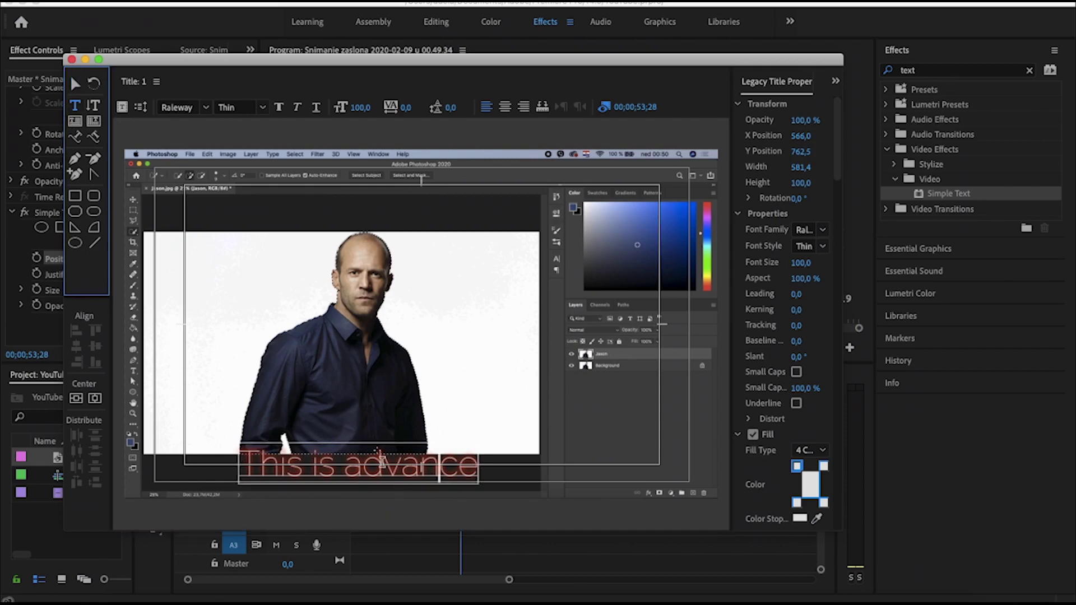
key(ctrl+a)
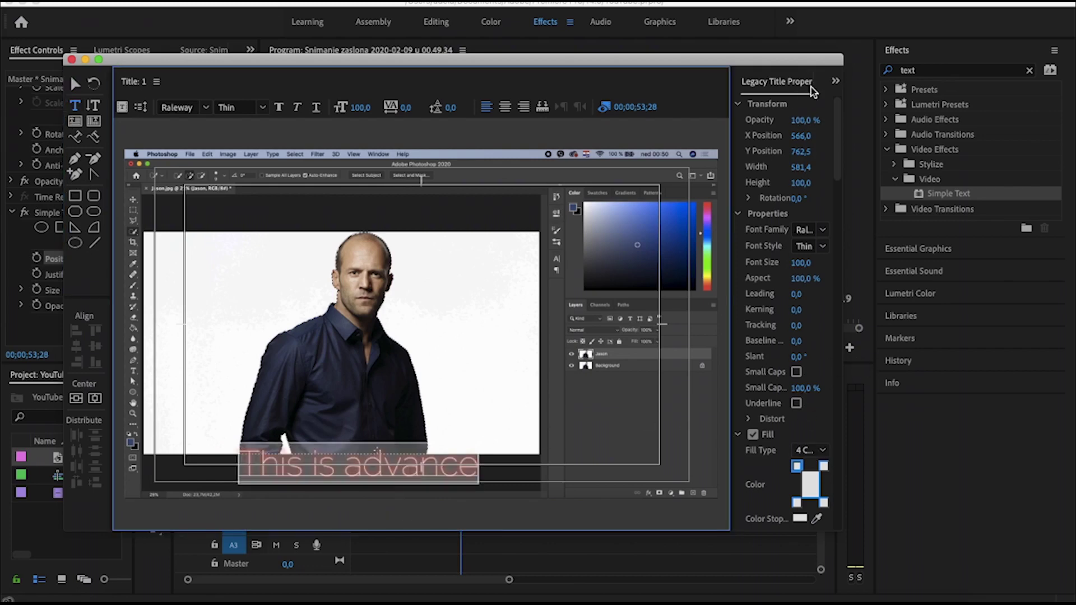
click(836, 80)
click(853, 120)
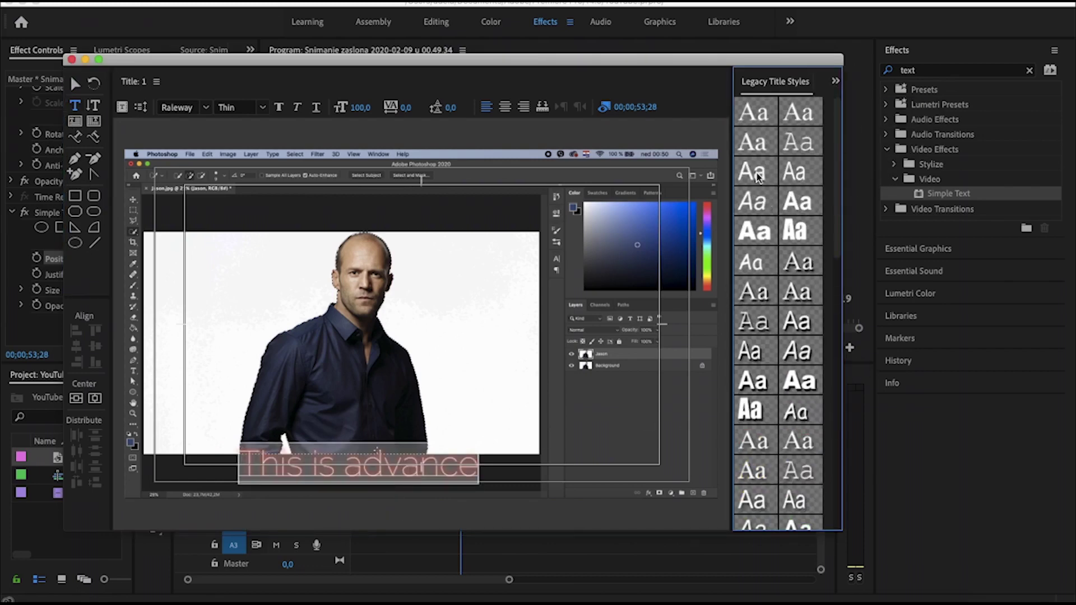
click(754, 115)
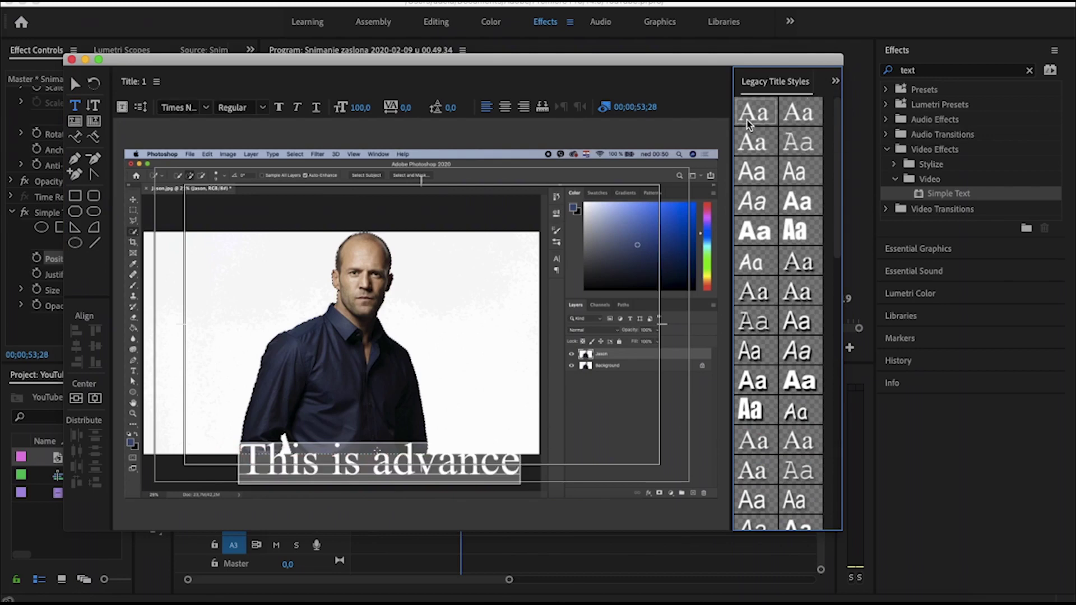
click(834, 82)
click(851, 104)
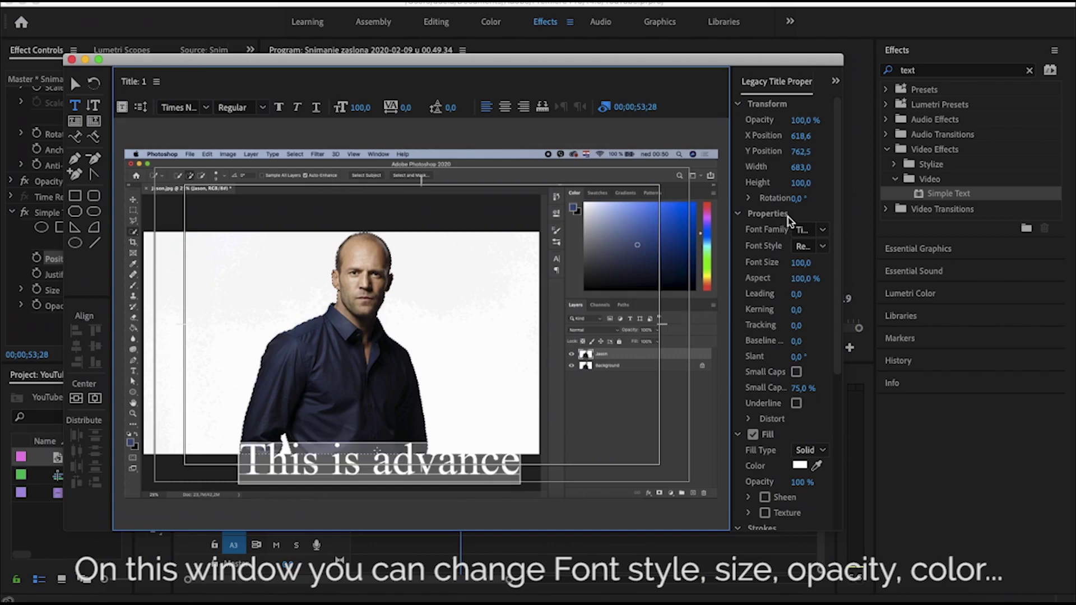
click(802, 230)
text(Ral)
key(Return)
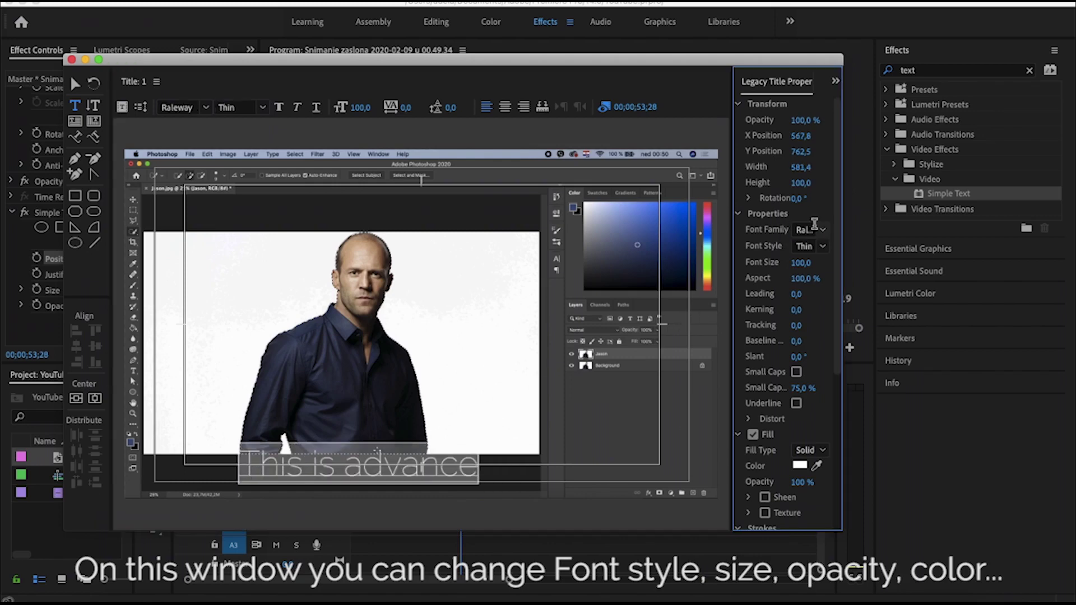
Set the font style to Raleway Medium and move the text right.
click(822, 246)
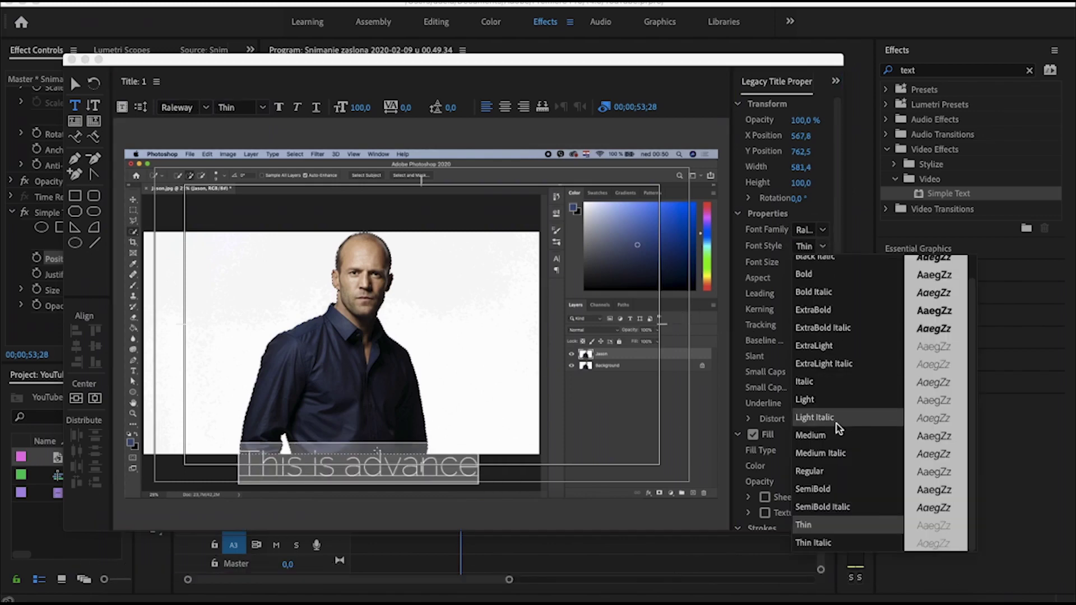
click(870, 436)
click(76, 84)
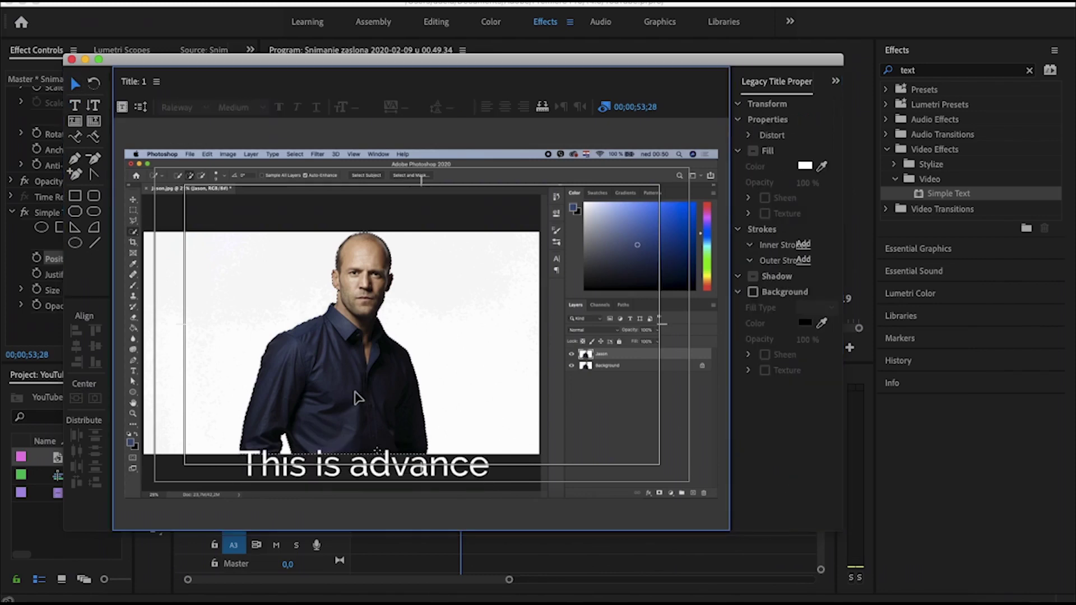
drag(397, 457, 434, 456)
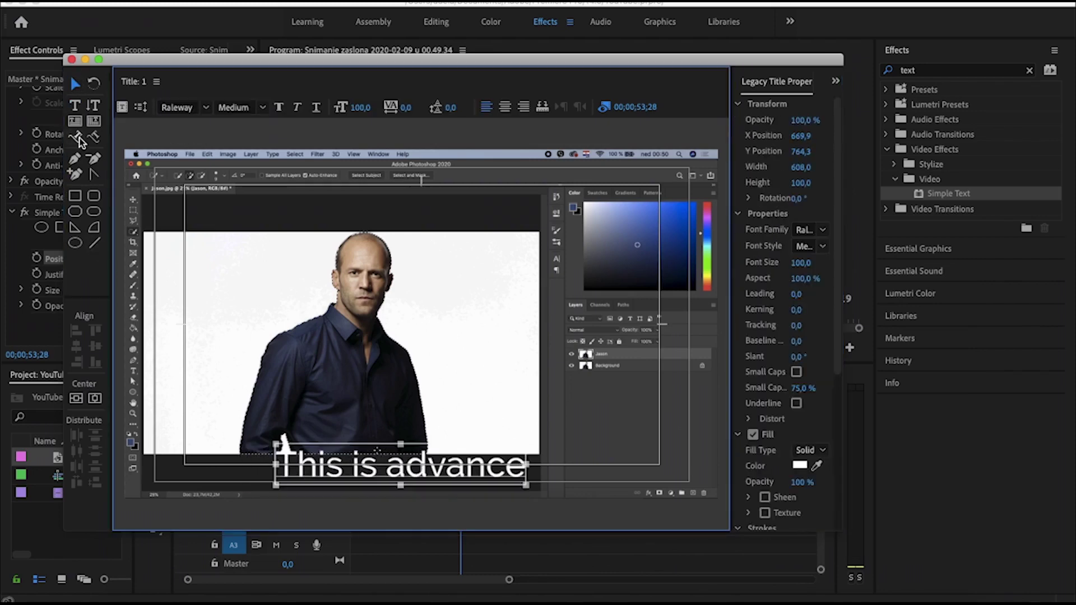
Set the title text font size to 50.
click(75, 105)
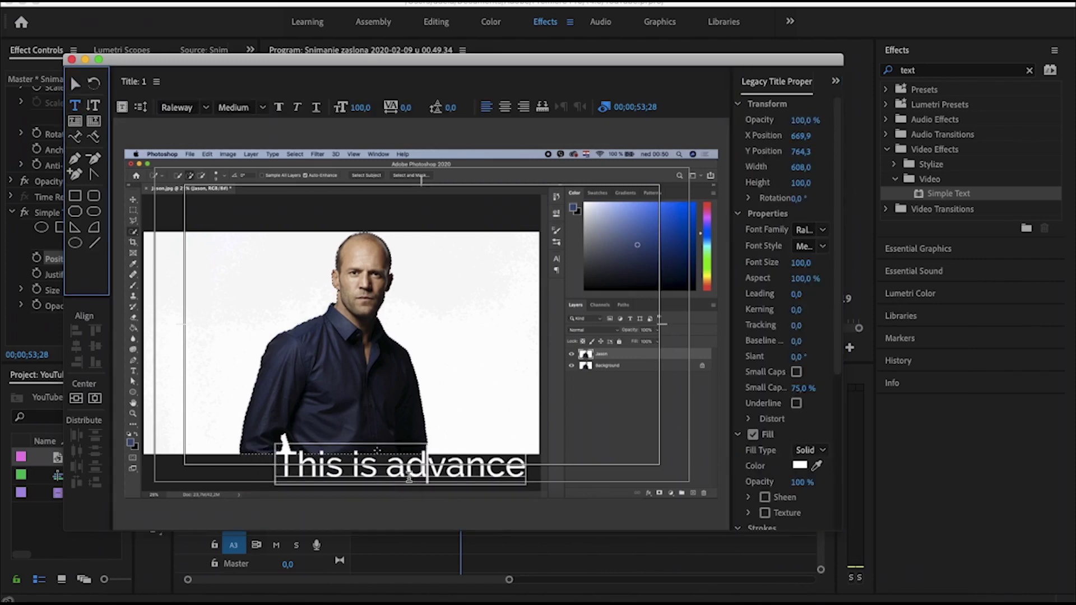
click(804, 262)
text(50)
key(Return)
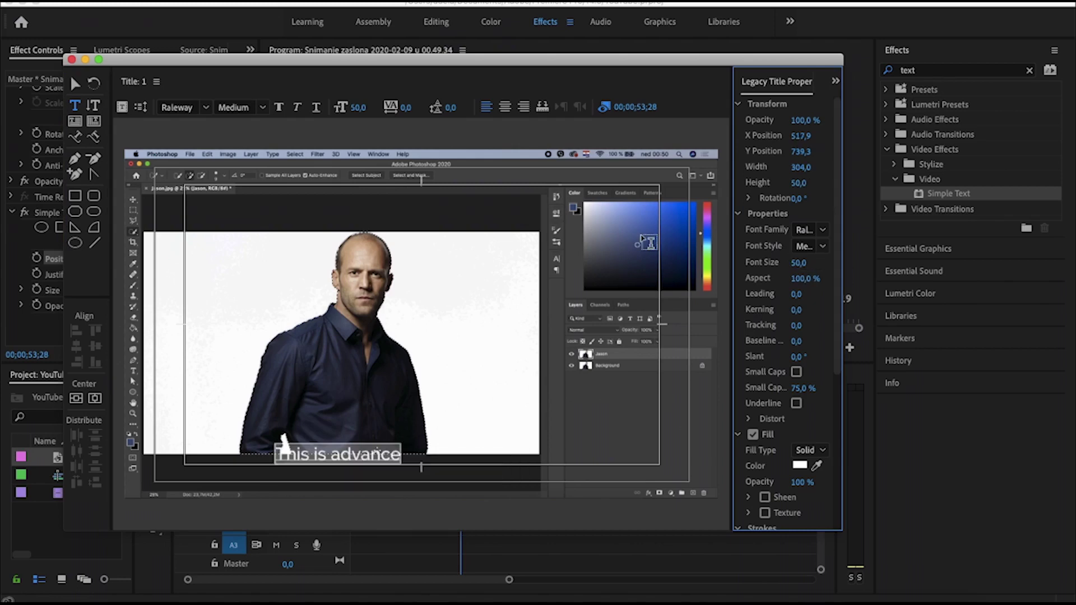
click(75, 83)
Center the title text horizontally with the Align buttons and drag it to the frame's bottom edge.
drag(361, 453, 436, 472)
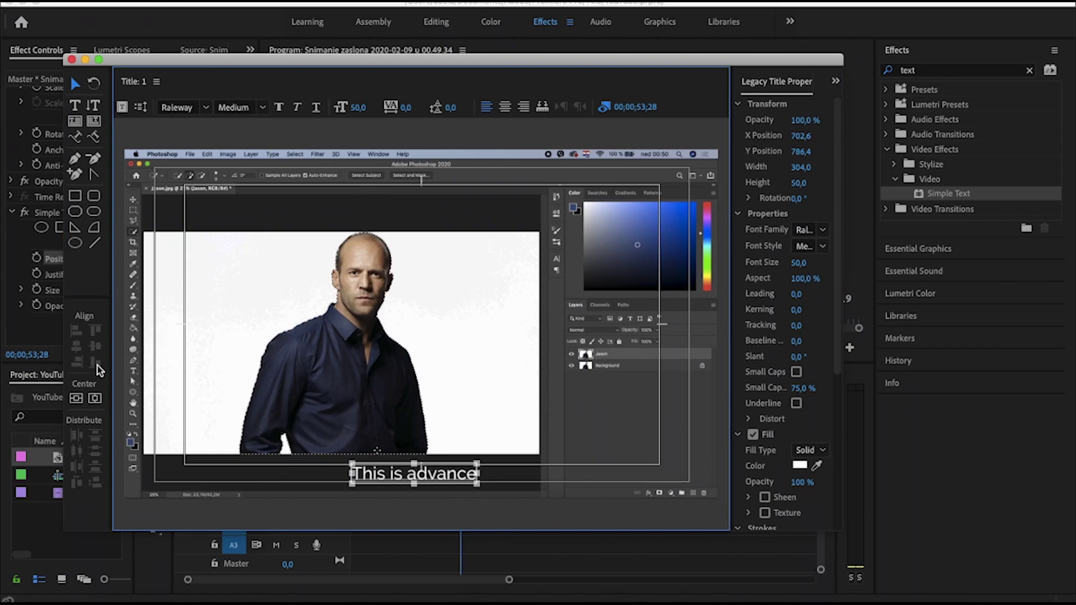
click(95, 398)
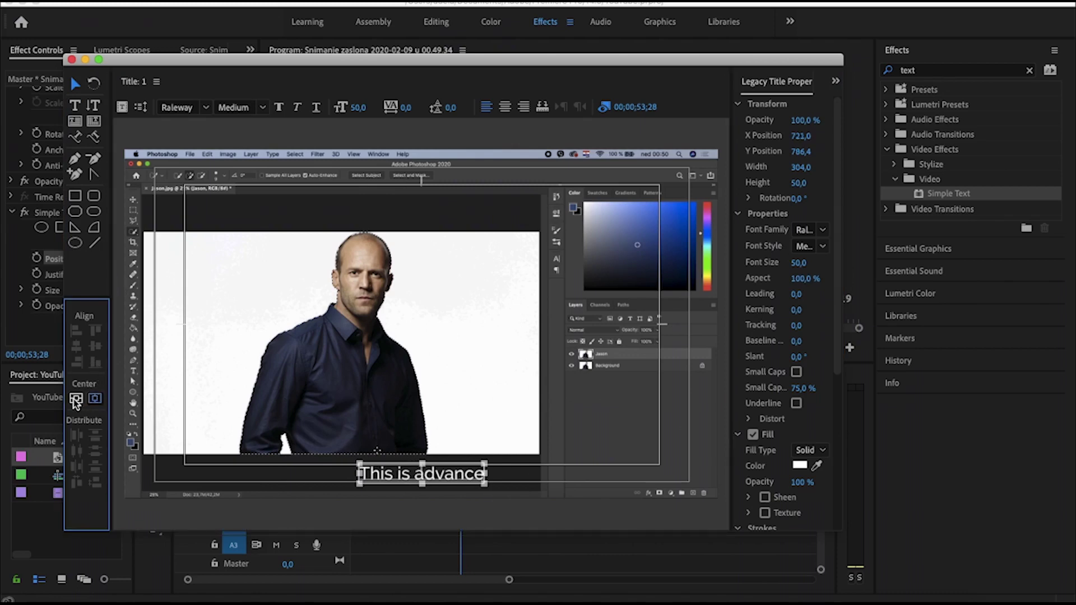
click(76, 399)
mouse_move(413, 338)
mouse_down()
mouse_move(422, 460)
mouse_move(221, 472)
mouse_up()
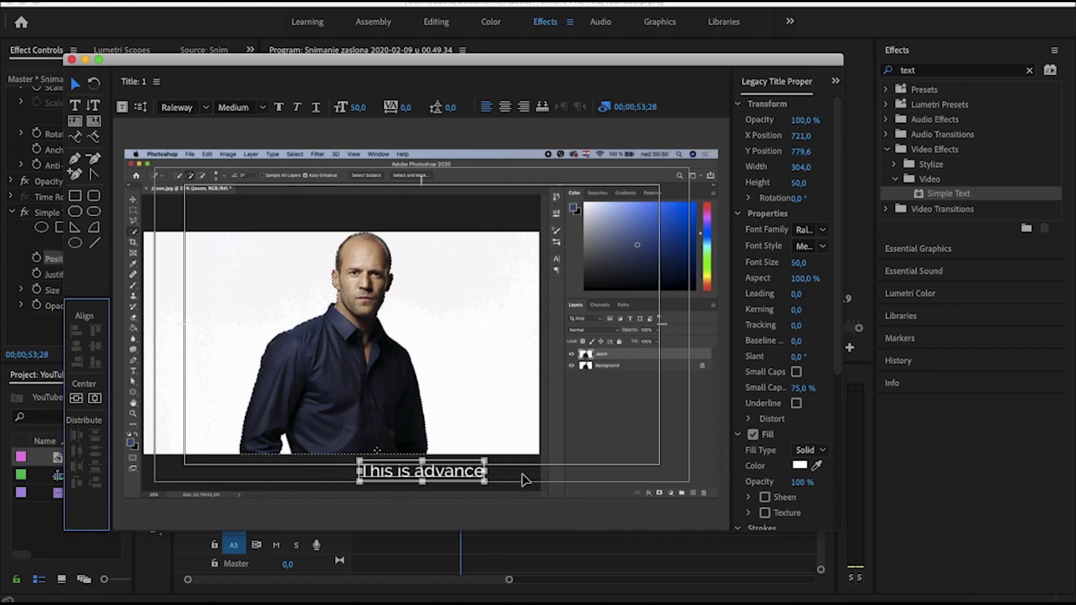
drag(483, 472, 474, 481)
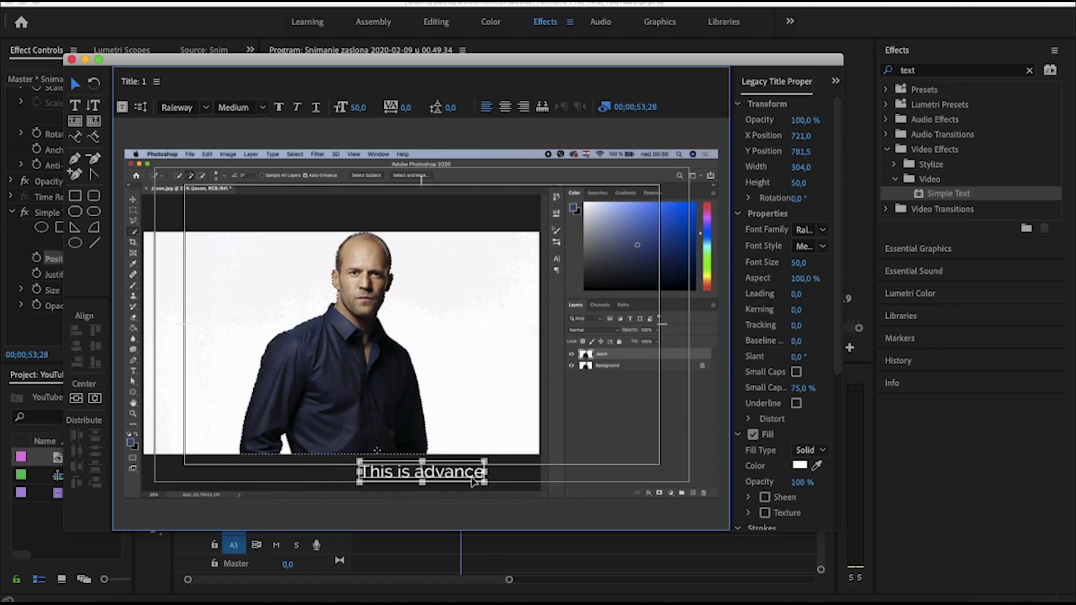
click(559, 476)
click(404, 481)
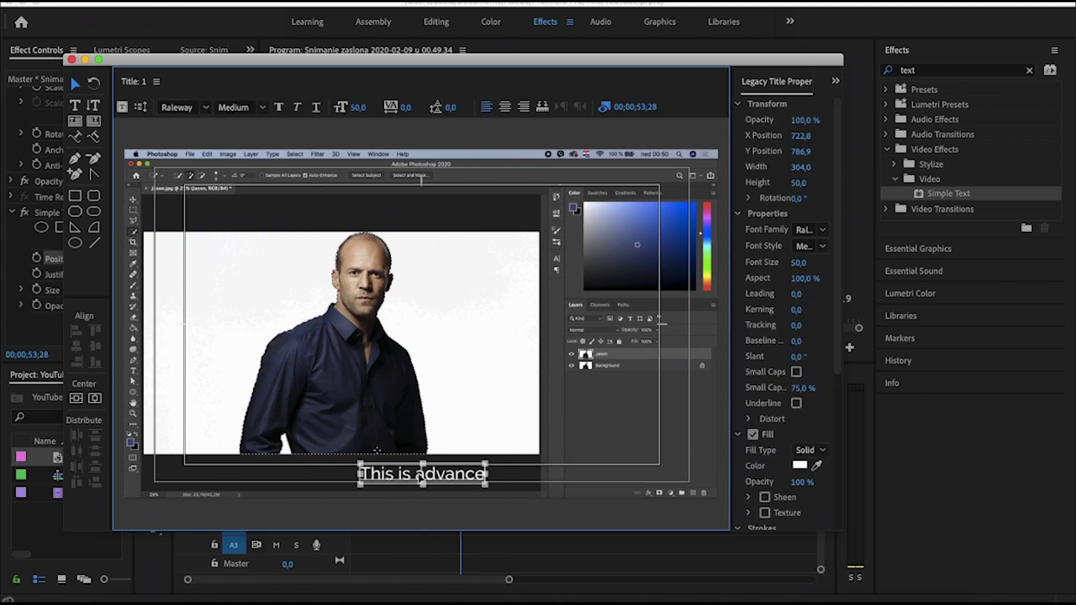
After briefly trying red, fill the title text green (34DA0D) and nudge it slightly.
click(800, 466)
drag(550, 344, 554, 366)
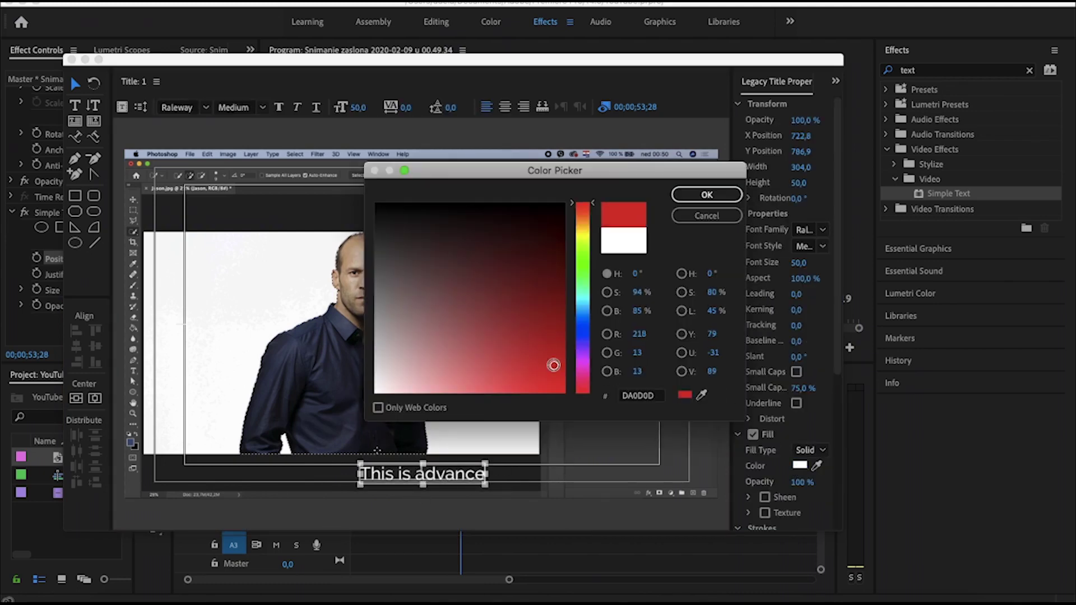
click(705, 194)
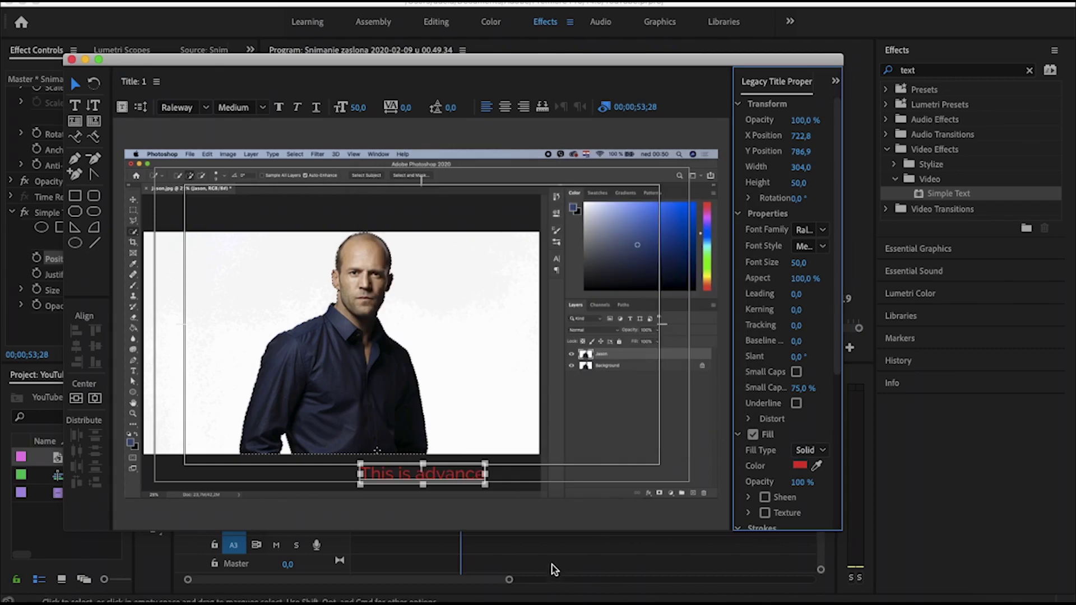
click(800, 466)
click(577, 263)
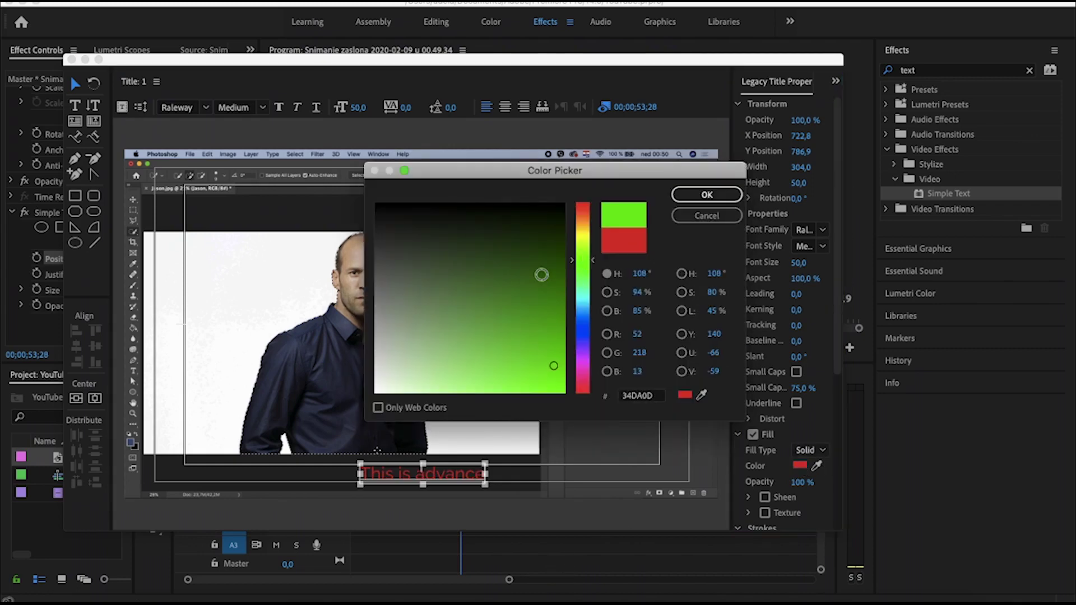
click(707, 194)
click(618, 475)
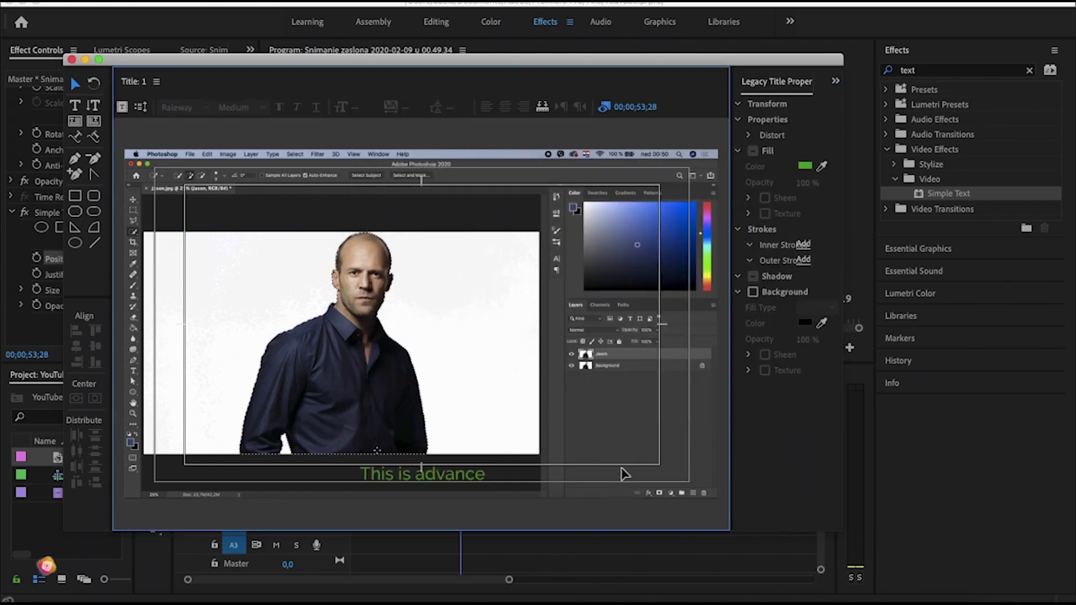
drag(422, 475, 423, 473)
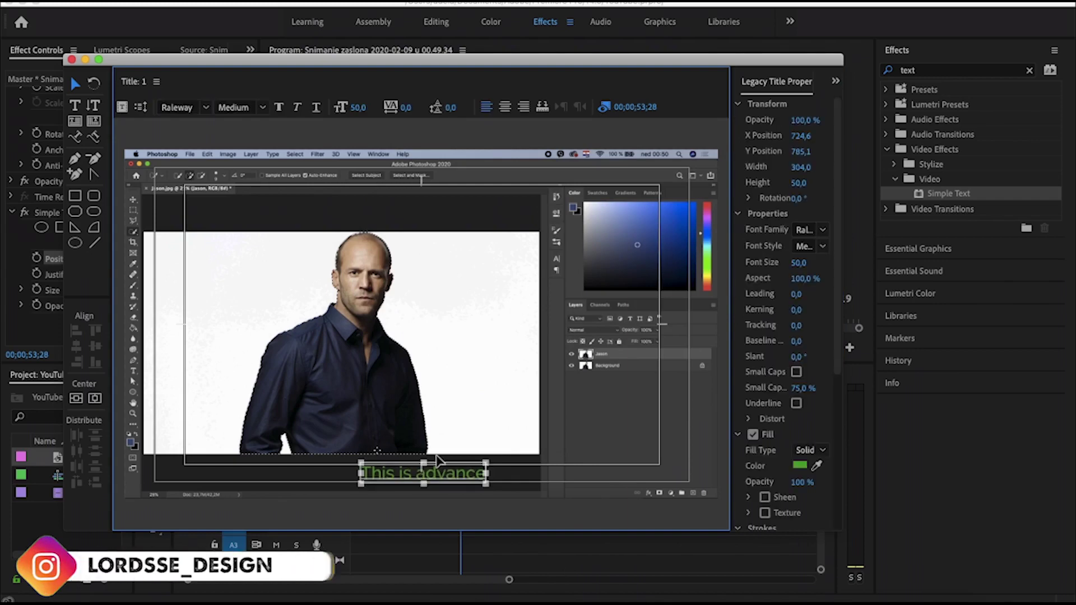
Try a texture fill on the title text, then switch it back off.
scroll(772, 454, down, 3)
click(765, 446)
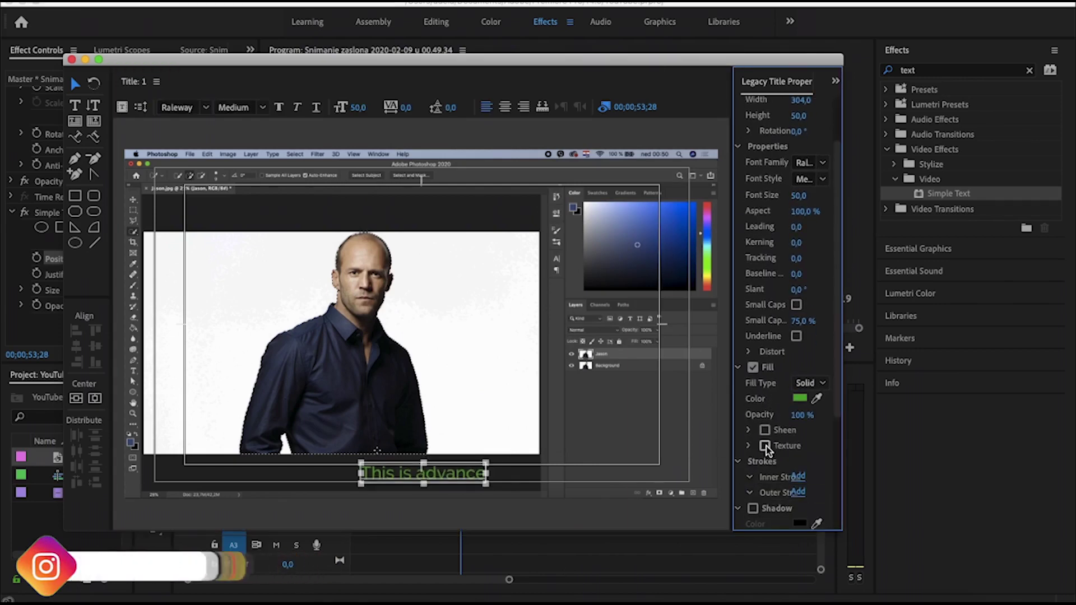
click(765, 445)
scroll(767, 476, down, 1)
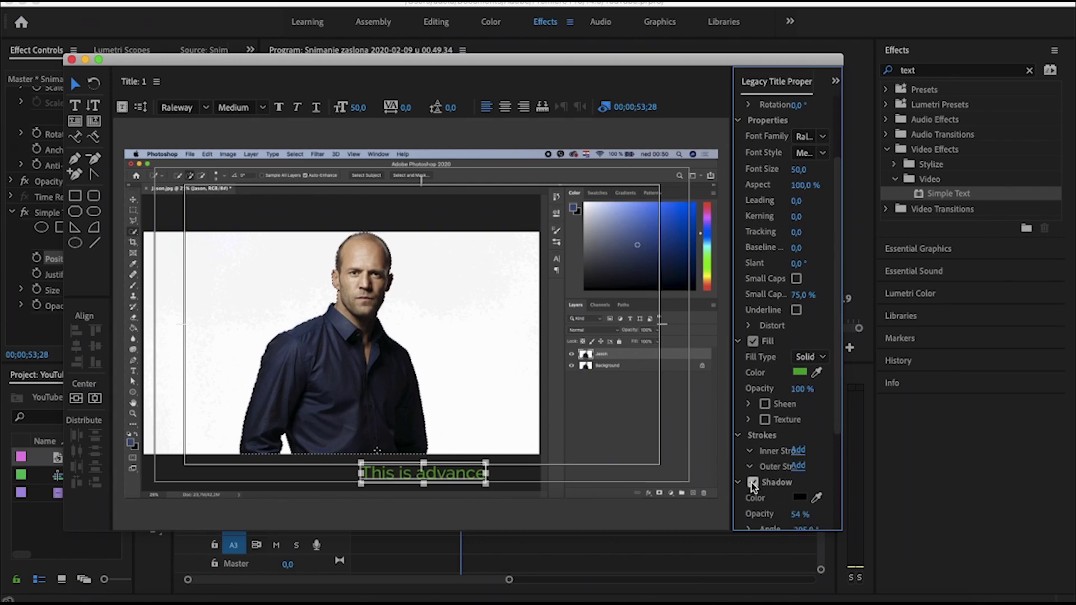
click(603, 451)
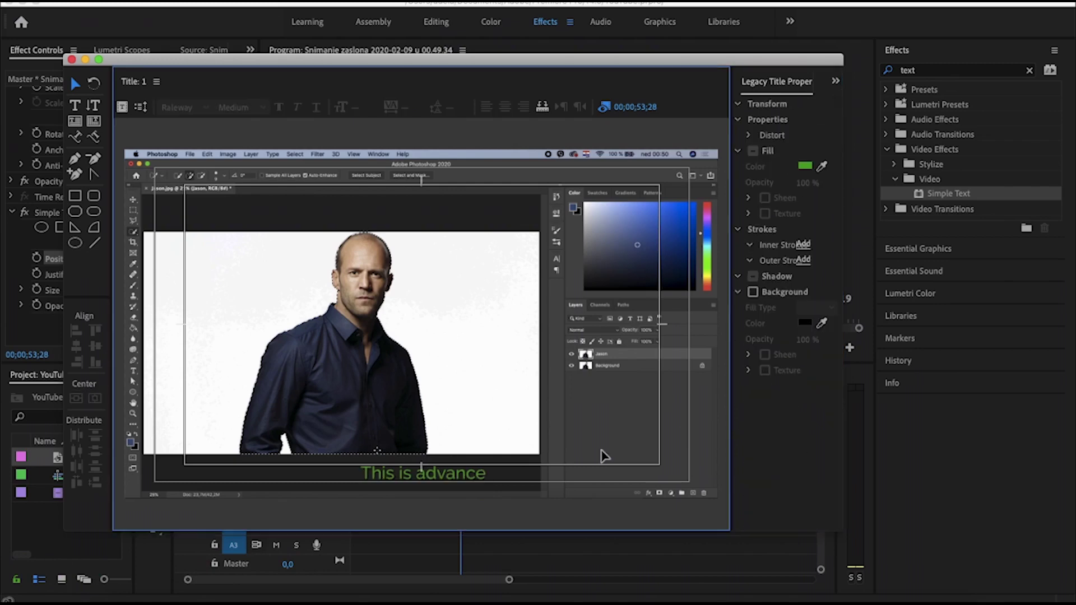
click(401, 480)
Turn off the title text's shadow.
scroll(788, 449, down, 1)
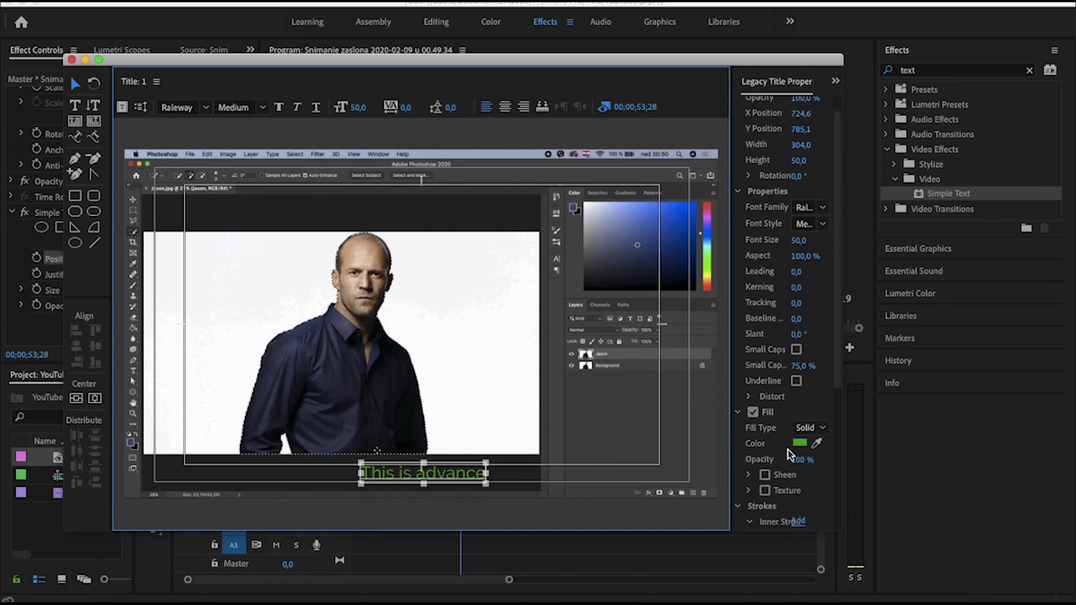
scroll(787, 450, down, 2)
scroll(786, 473, down, 1)
click(757, 472)
scroll(790, 470, down, 1)
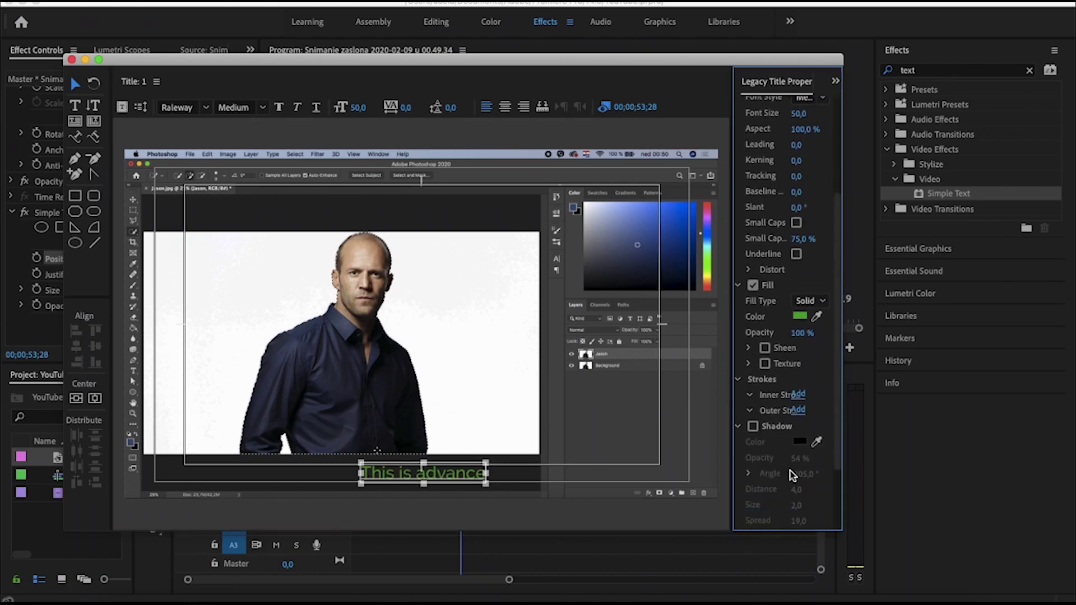
scroll(790, 472, down, 2)
scroll(787, 469, down, 1)
Give the title a solid background at 50% opacity, then switch the background off.
click(752, 443)
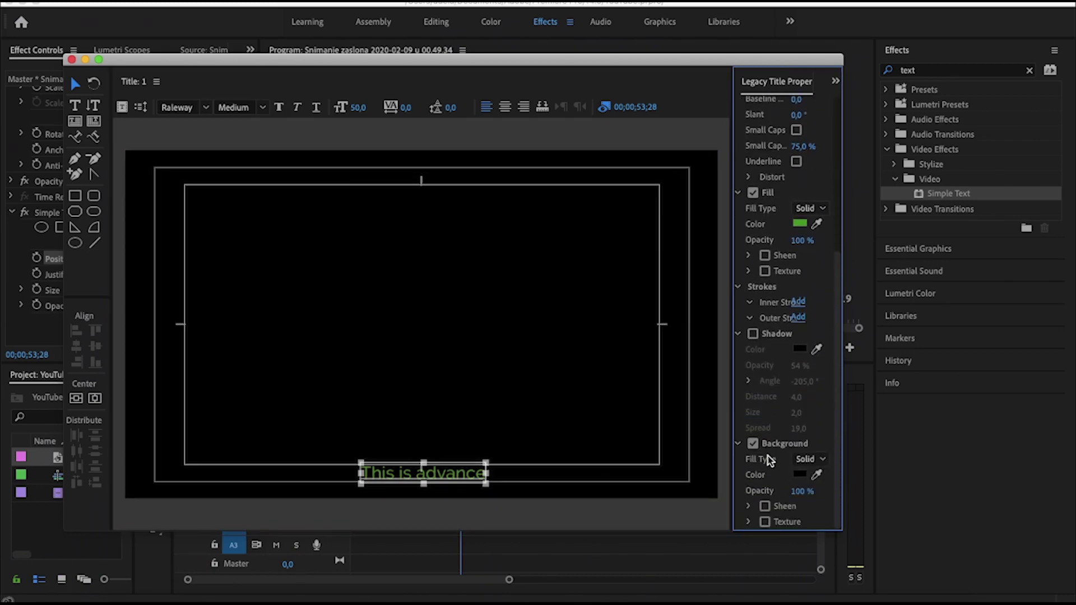
click(810, 459)
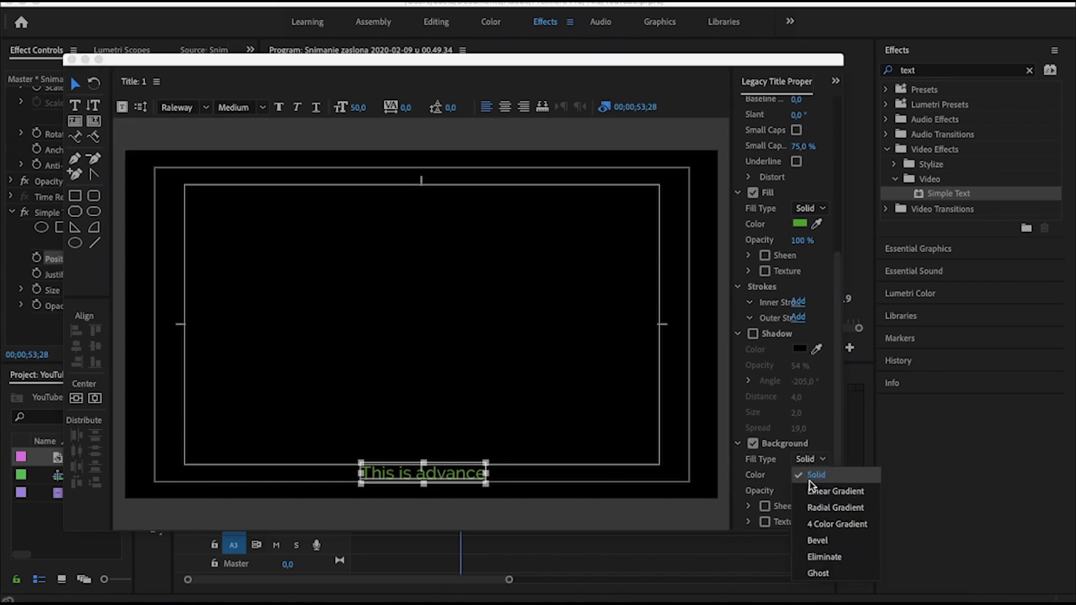
click(806, 493)
click(801, 460)
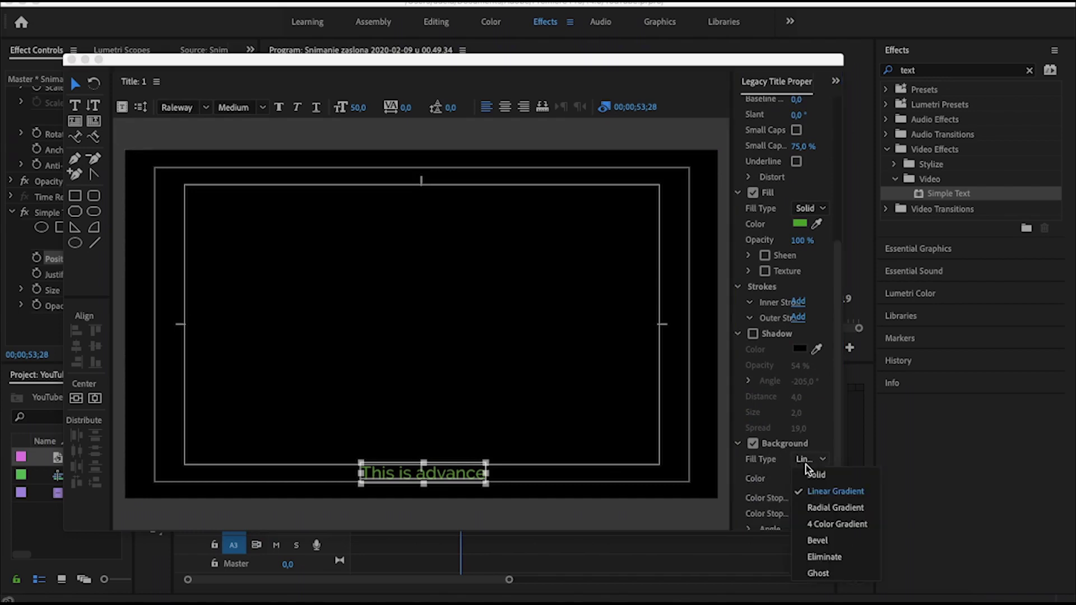
click(813, 474)
click(802, 491)
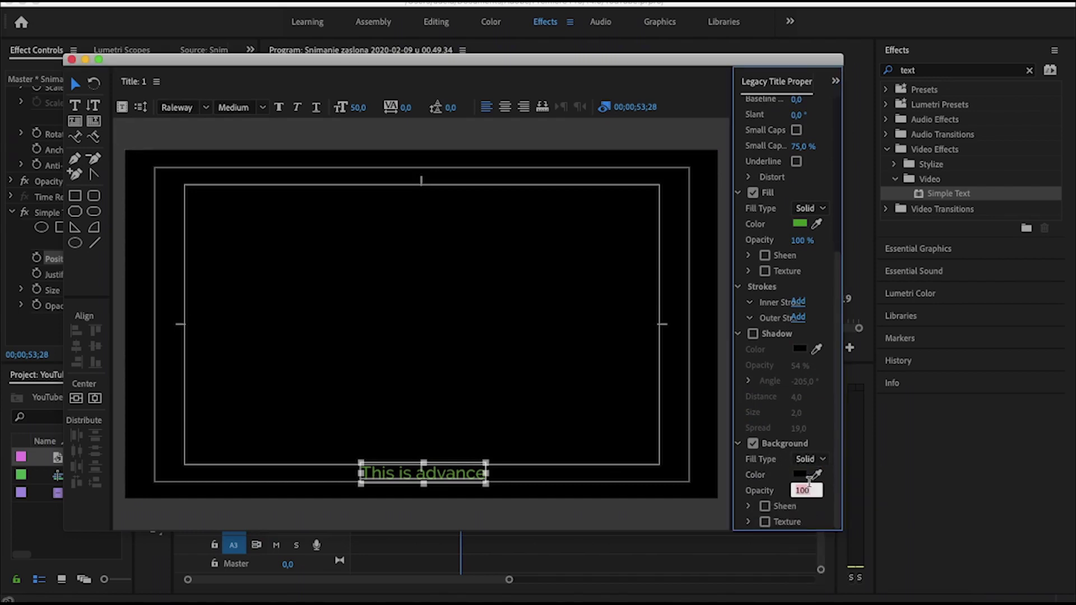
text(10)
key(Return)
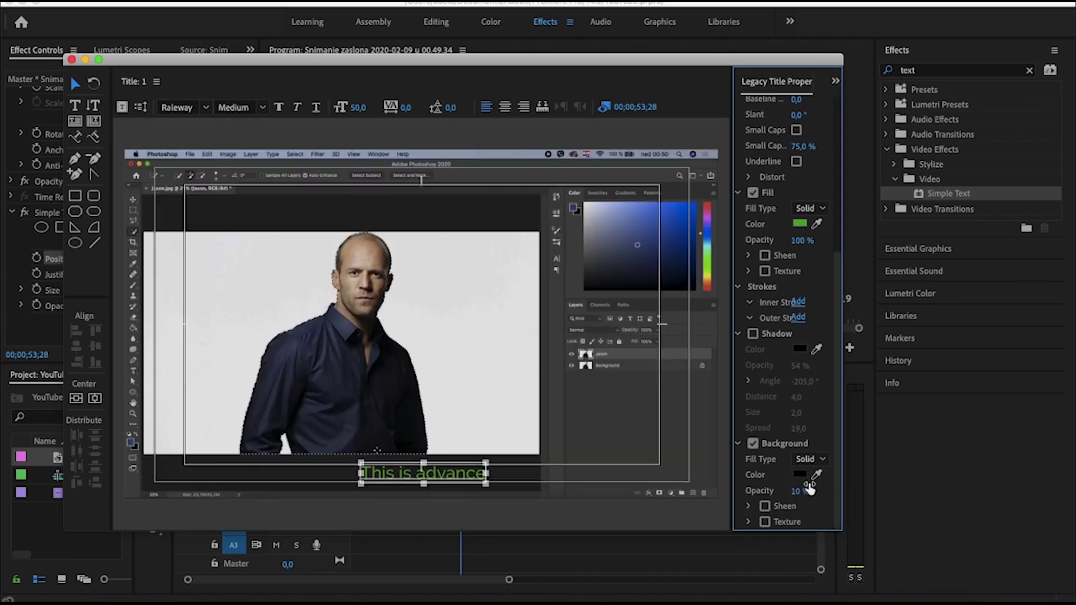
click(802, 491)
text(50)
key(Return)
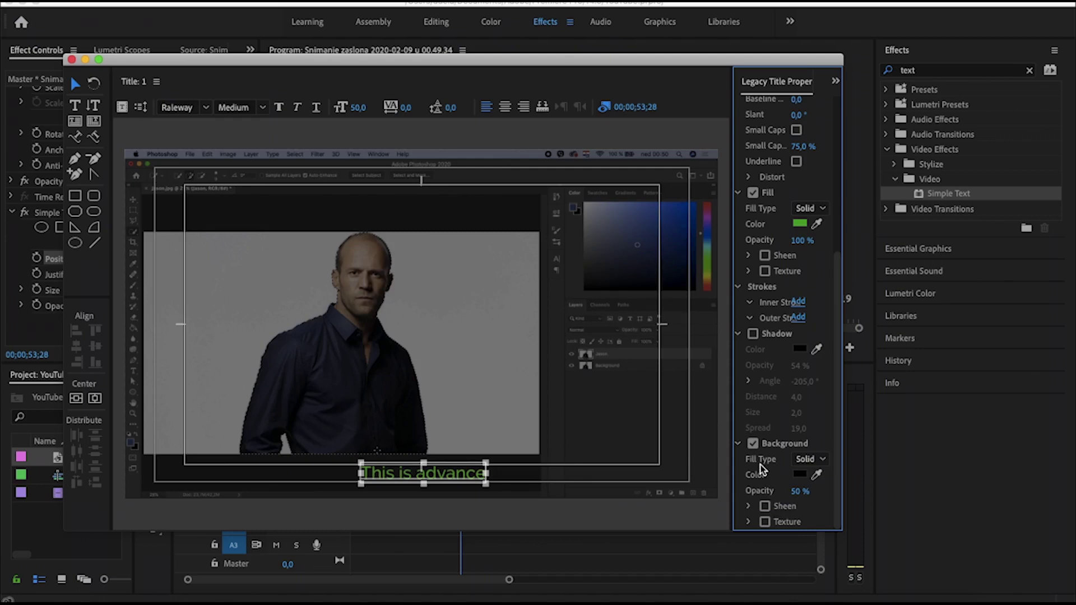
click(752, 443)
Try small caps on the title text, then restore normal case and remove the underline.
scroll(772, 438, up, 2)
scroll(774, 435, up, 2)
scroll(772, 432, up, 2)
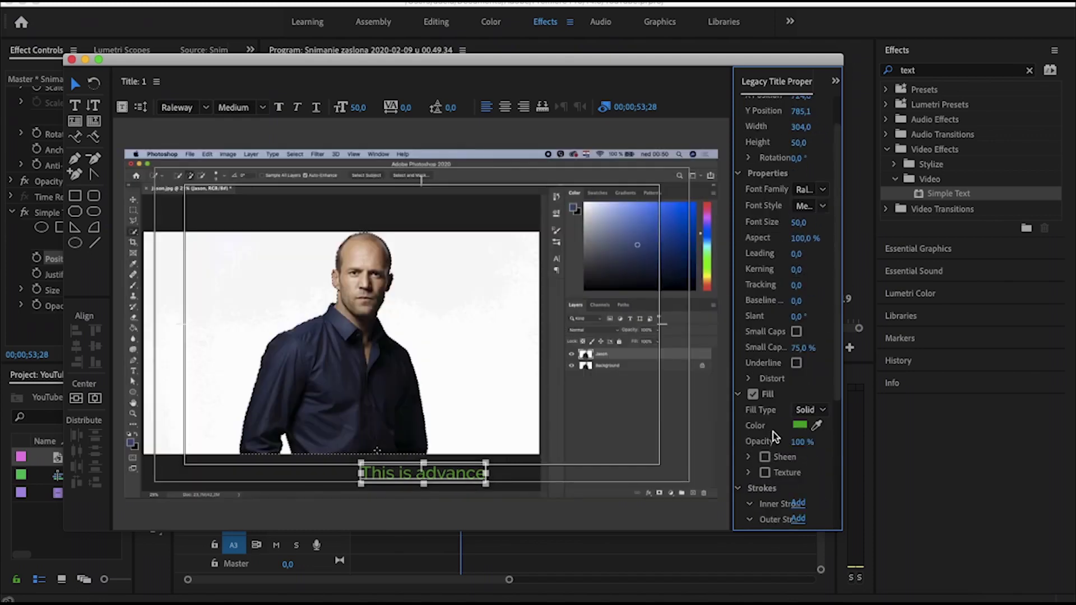
click(796, 332)
click(795, 331)
click(796, 363)
Briefly test an underline and move the title text right to about X 869.5, Y 792.3.
click(611, 425)
drag(401, 482, 402, 476)
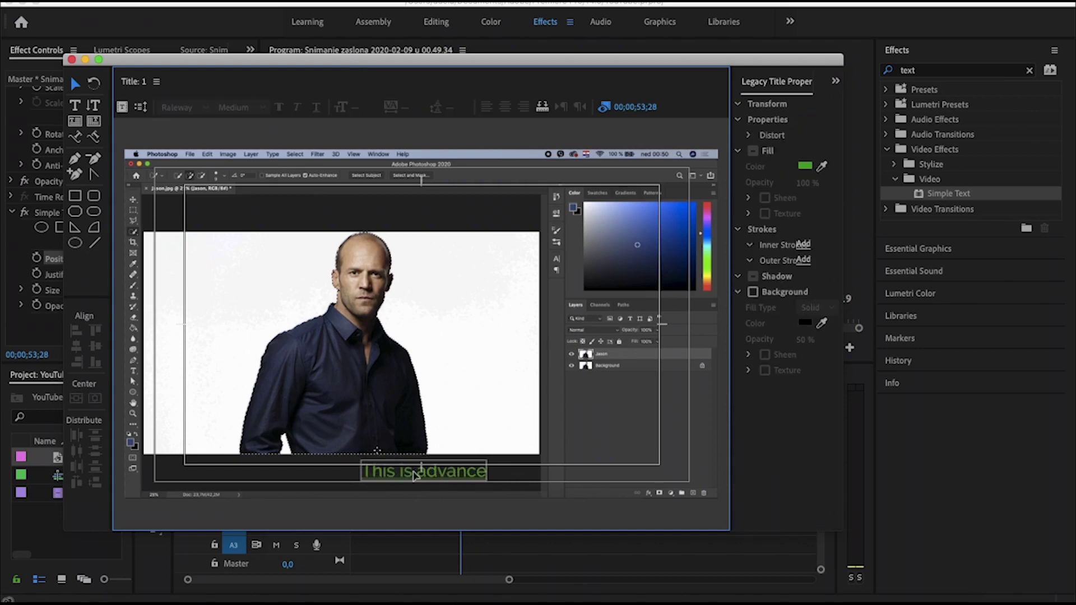
scroll(785, 405, down, 1)
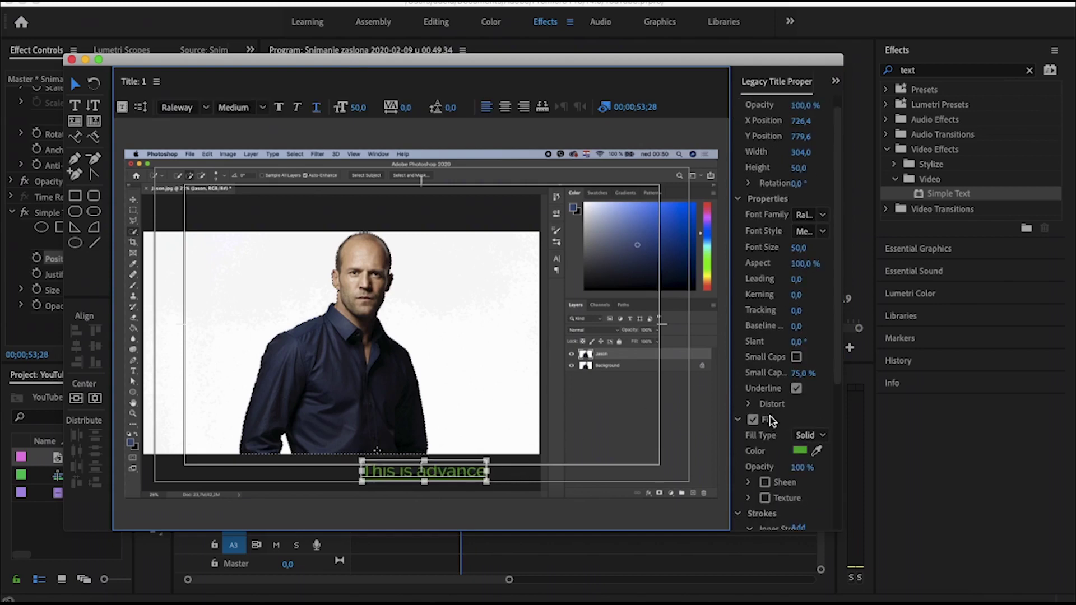
click(797, 389)
scroll(796, 397, up, 1)
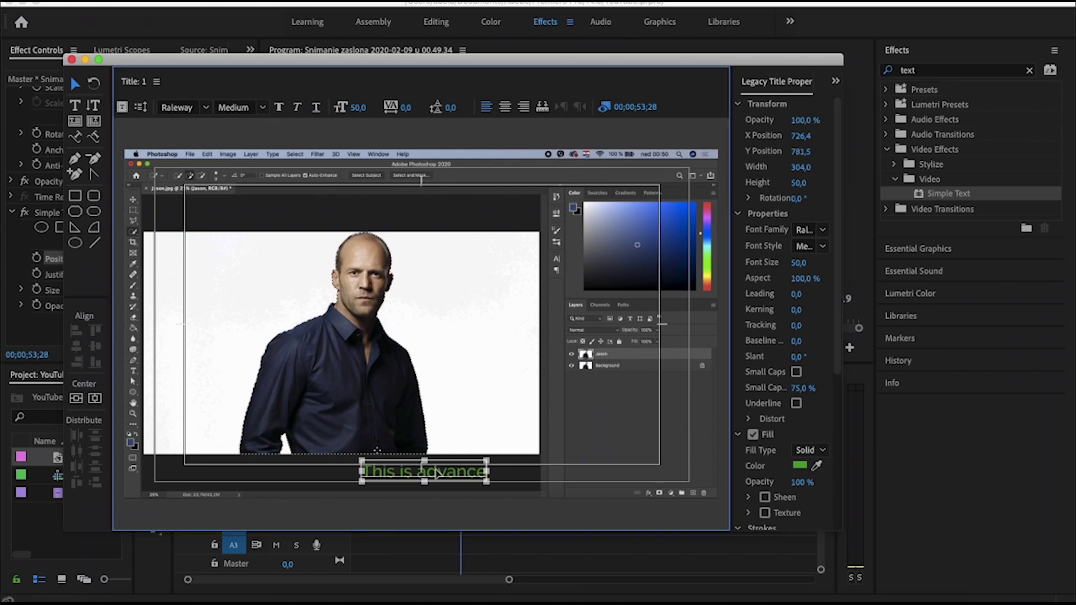
drag(434, 473, 489, 475)
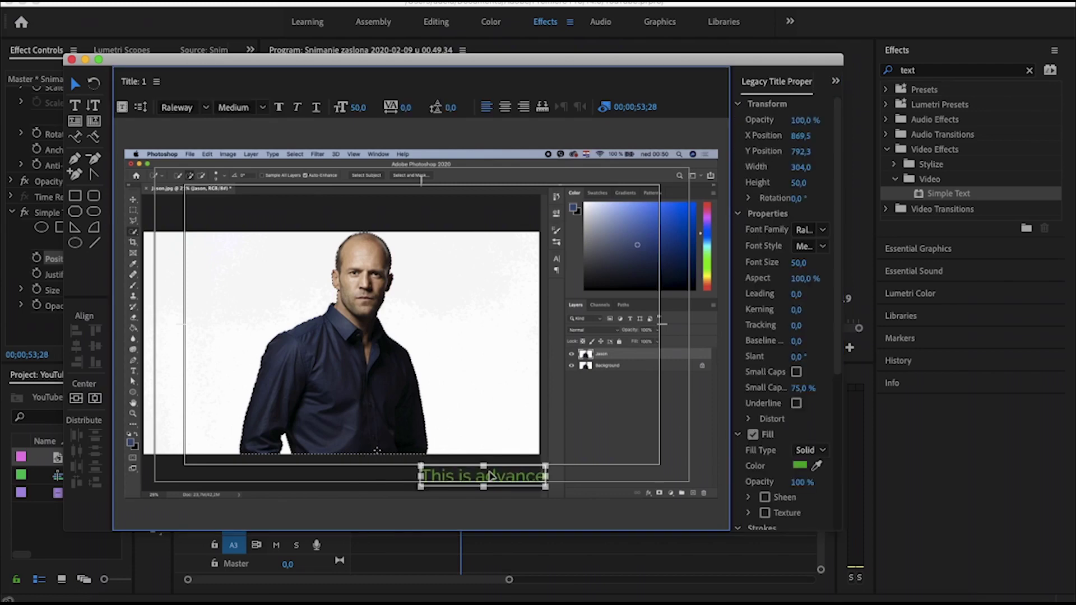
Delete the 'This is advance' text and draw a 401.3 × 68 rectangle along the frame bottom.
key(Delete)
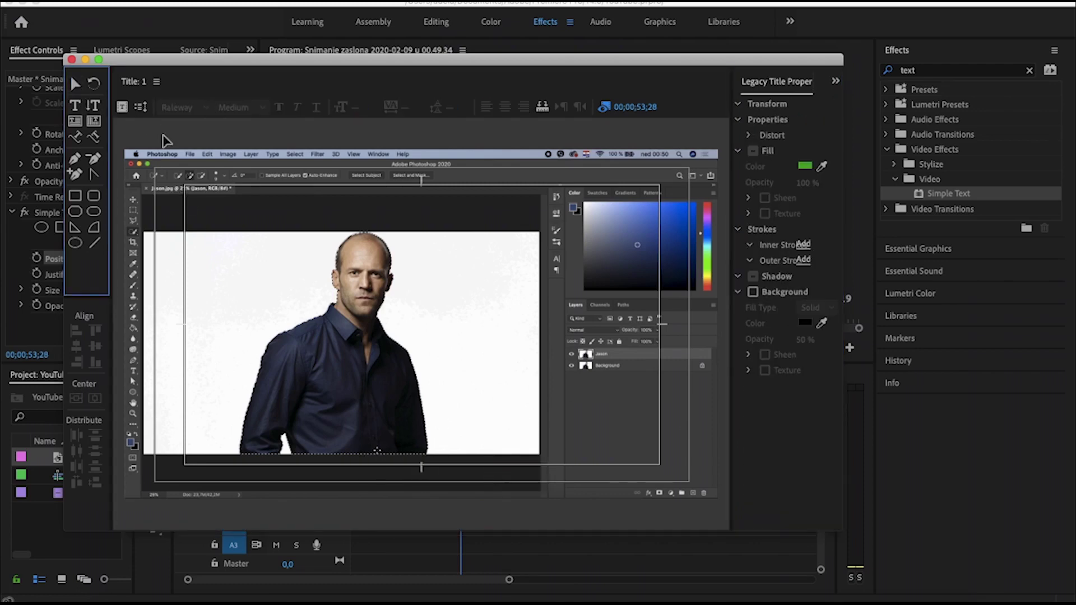
click(77, 196)
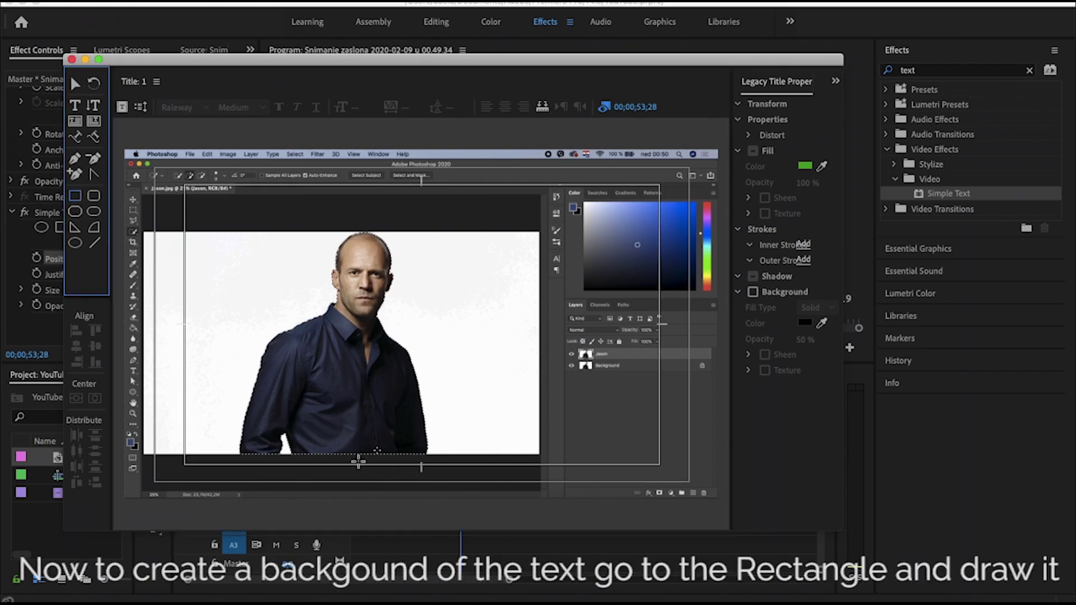
drag(351, 460, 516, 488)
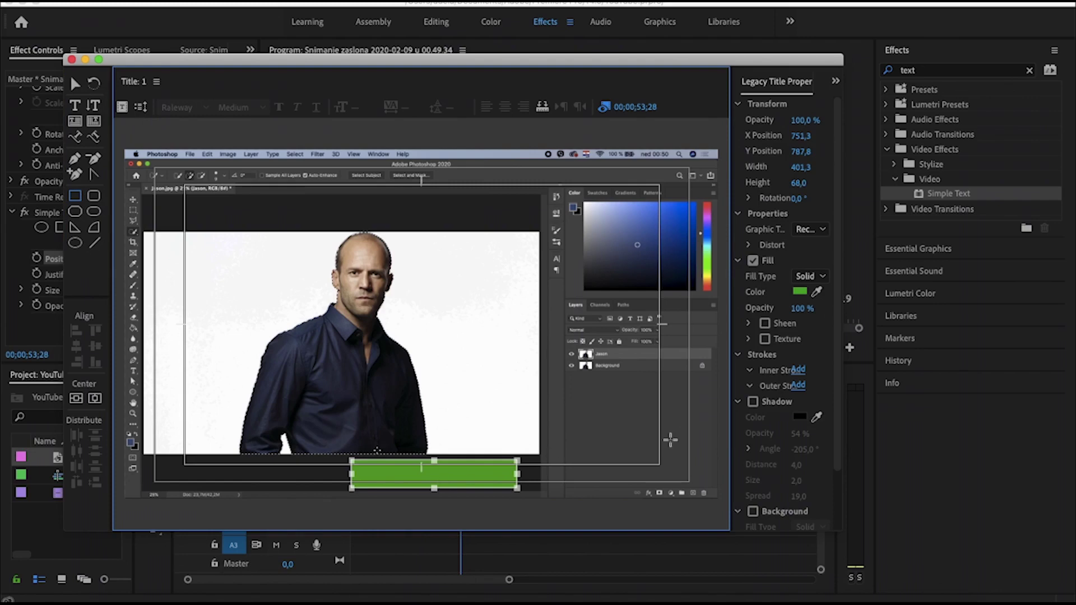
Change the rectangle's fill from green to near-black.
click(800, 292)
drag(445, 296, 481, 221)
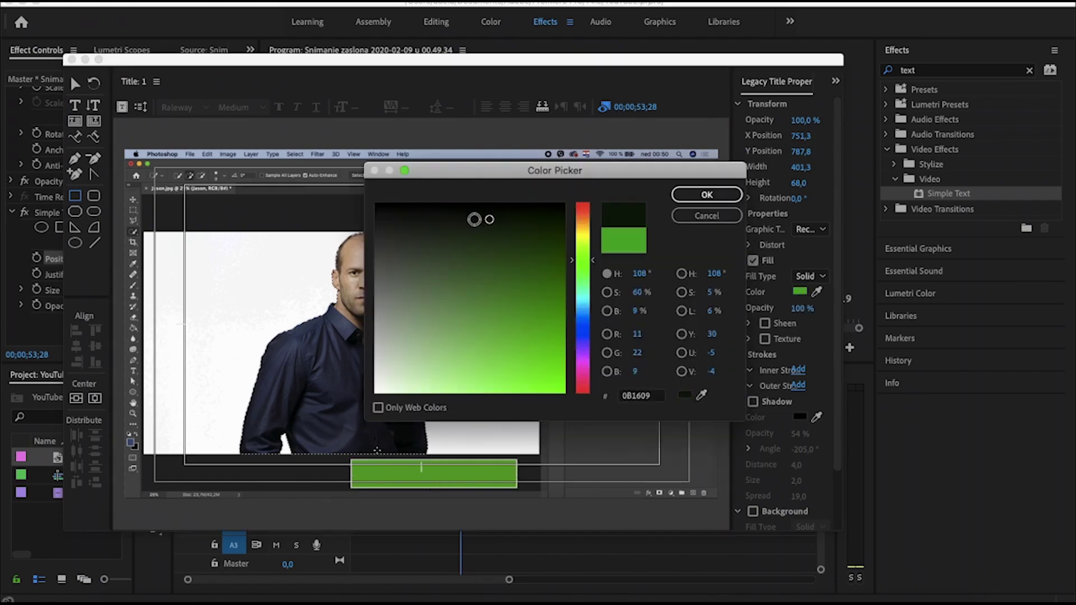
click(705, 194)
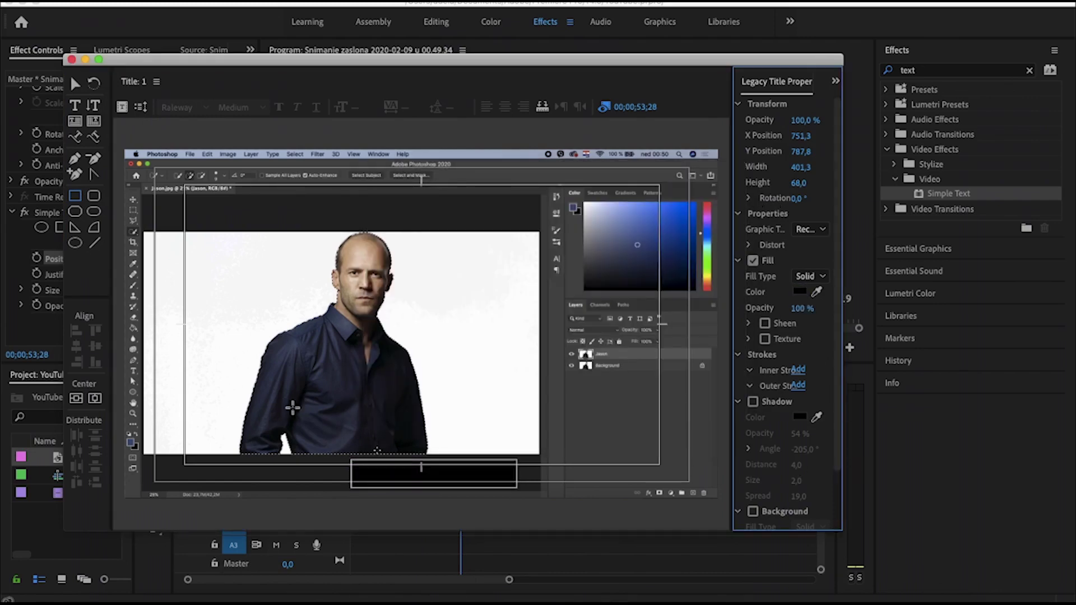
Add a text object reading Advance on top of the black rectangle.
click(74, 106)
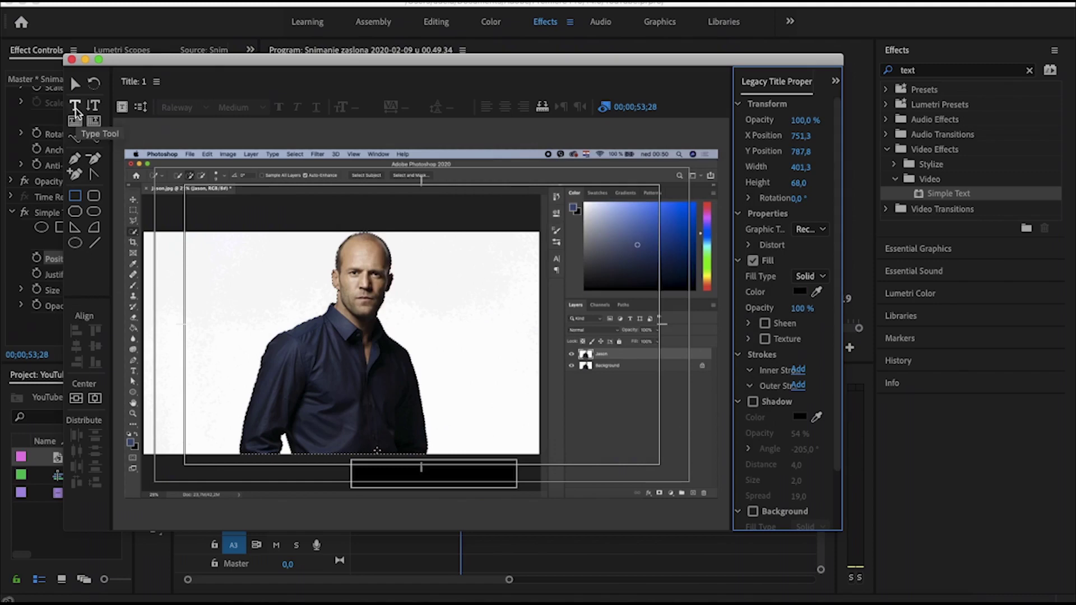
click(381, 467)
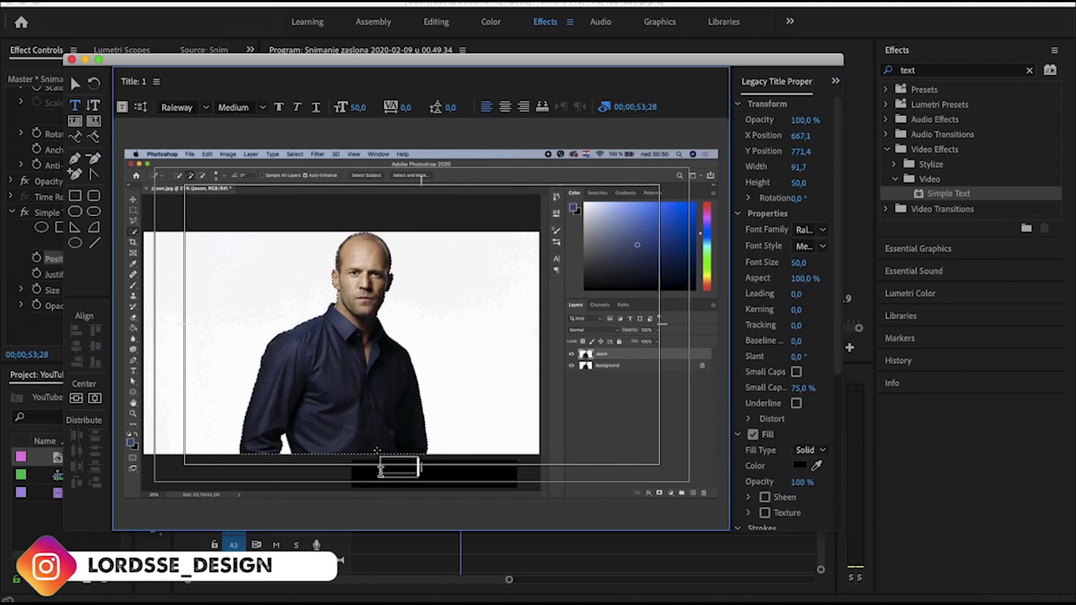
key(Escape)
click(380, 469)
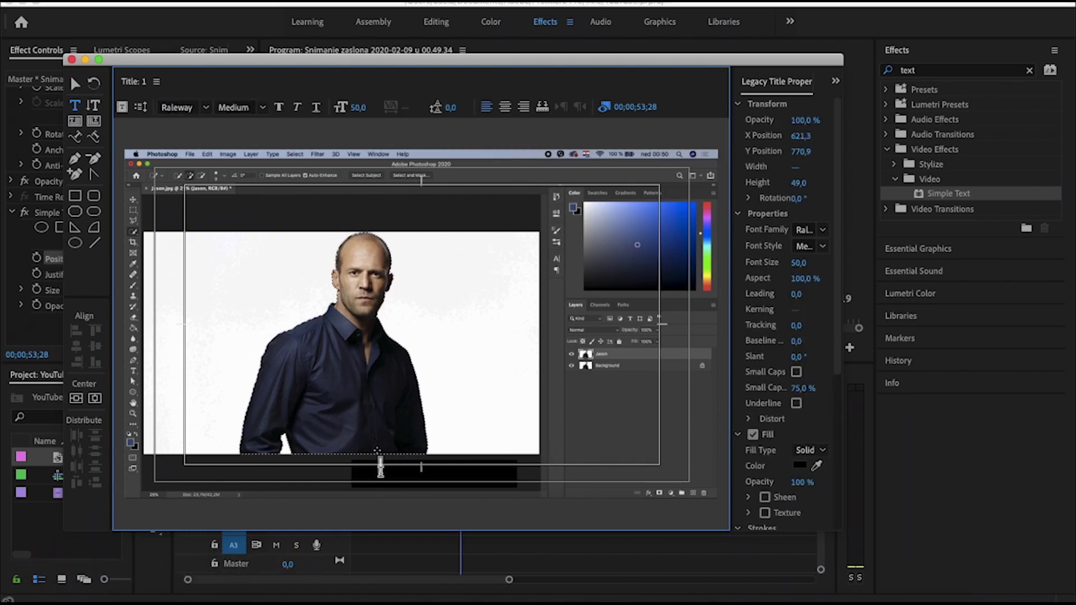
text(Jason)
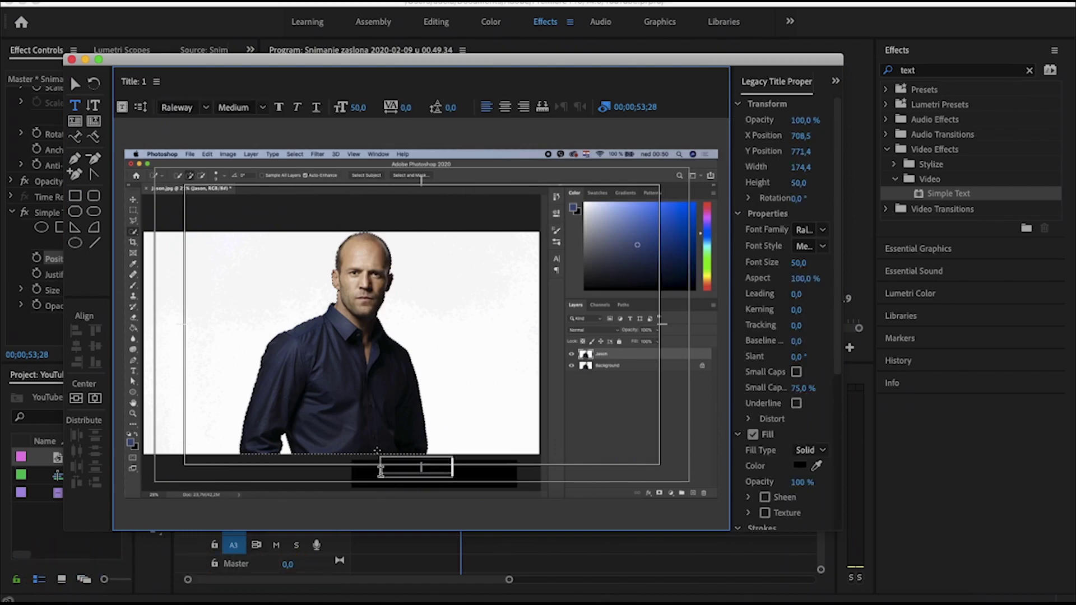
key(Escape)
Make the Advance text white and centre it on the black rectangle.
click(800, 465)
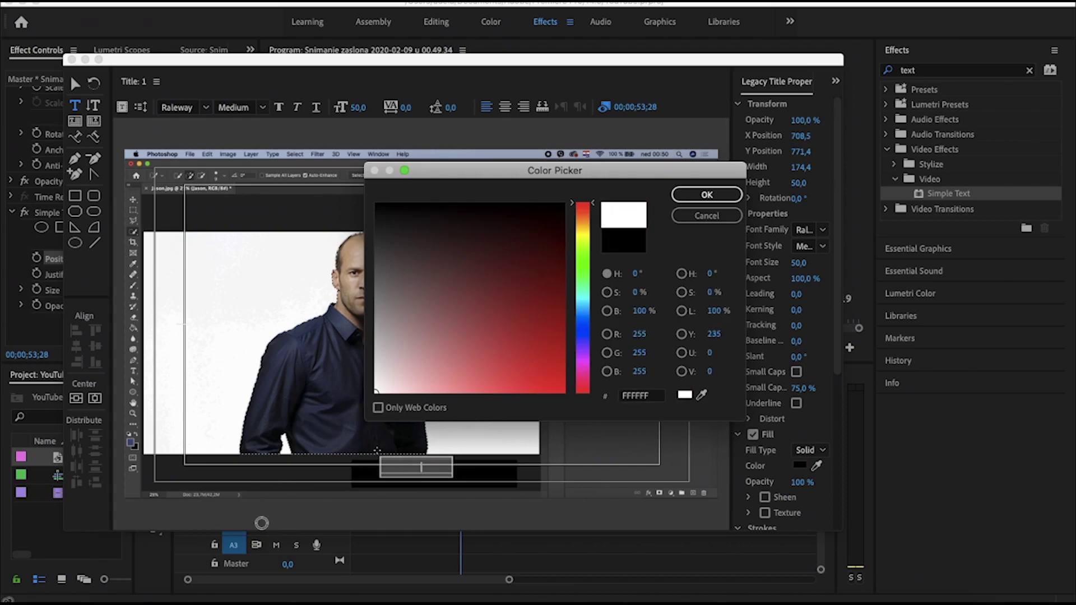
click(675, 198)
click(75, 83)
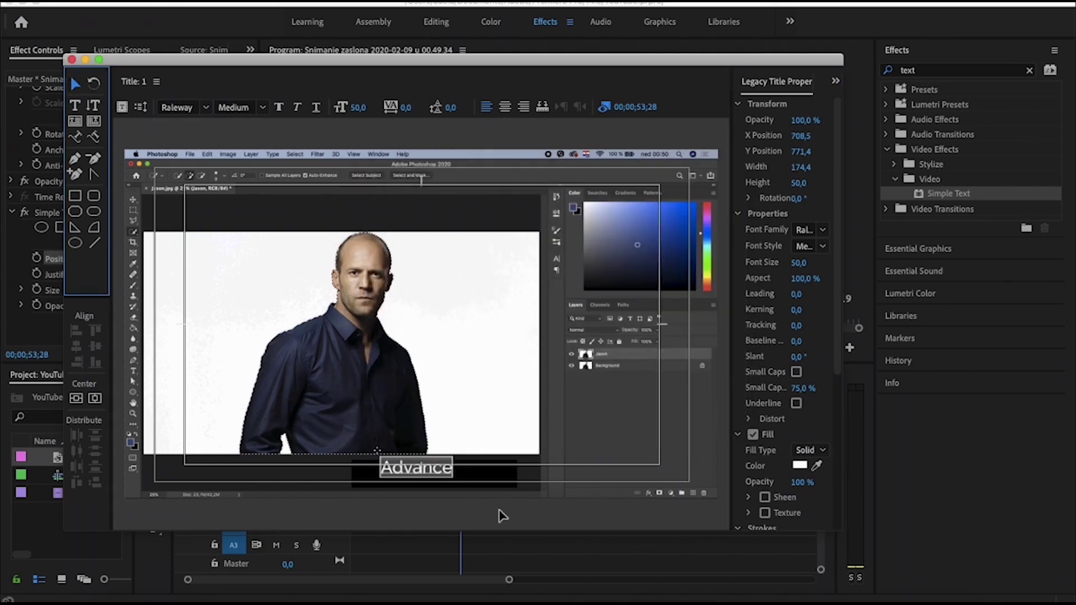
click(427, 471)
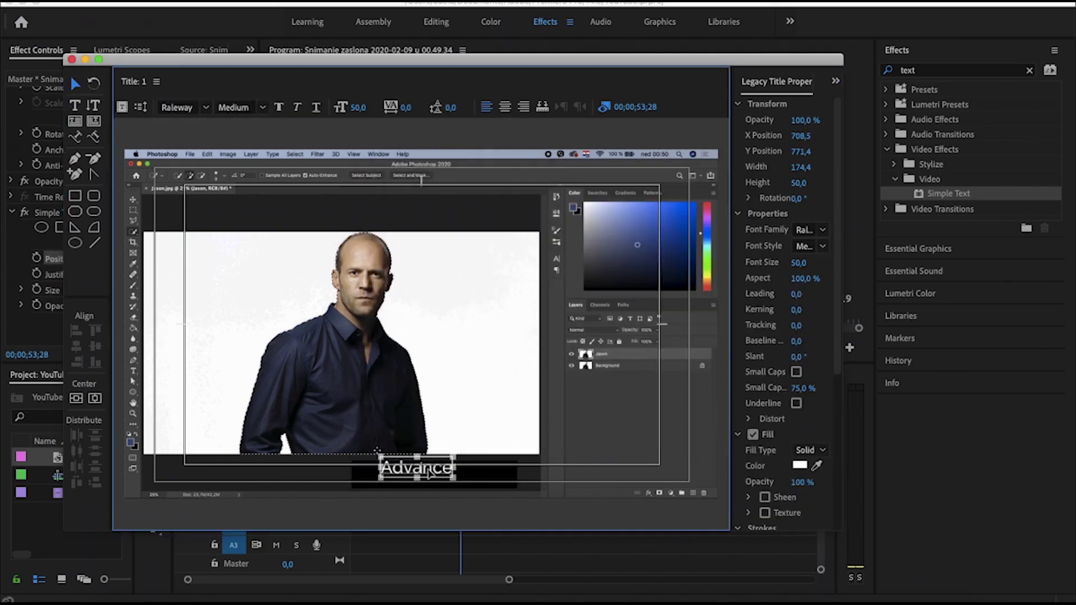
drag(428, 471, 467, 481)
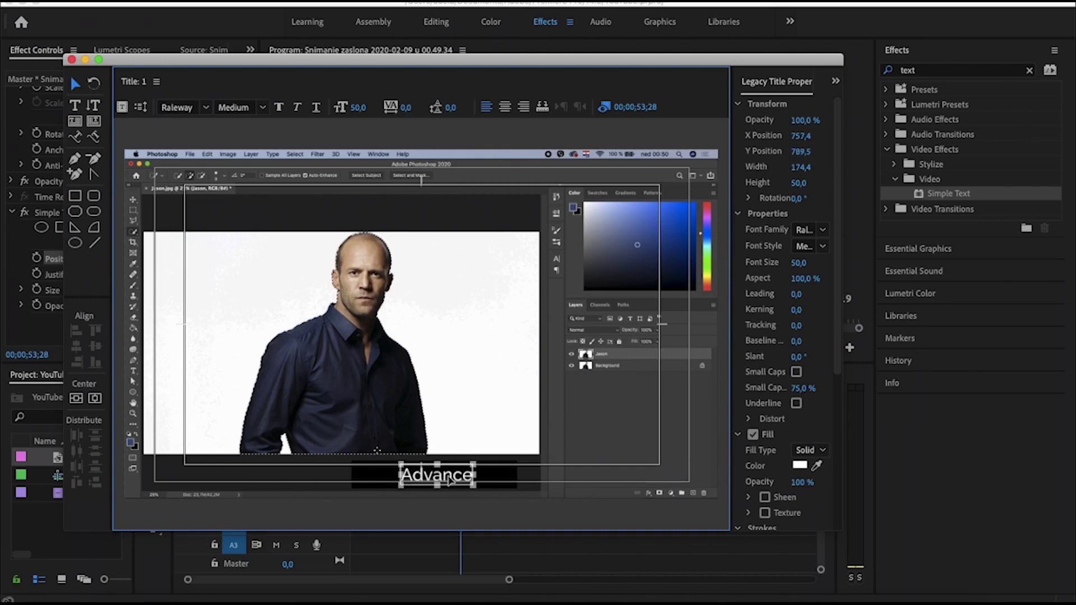
click(507, 483)
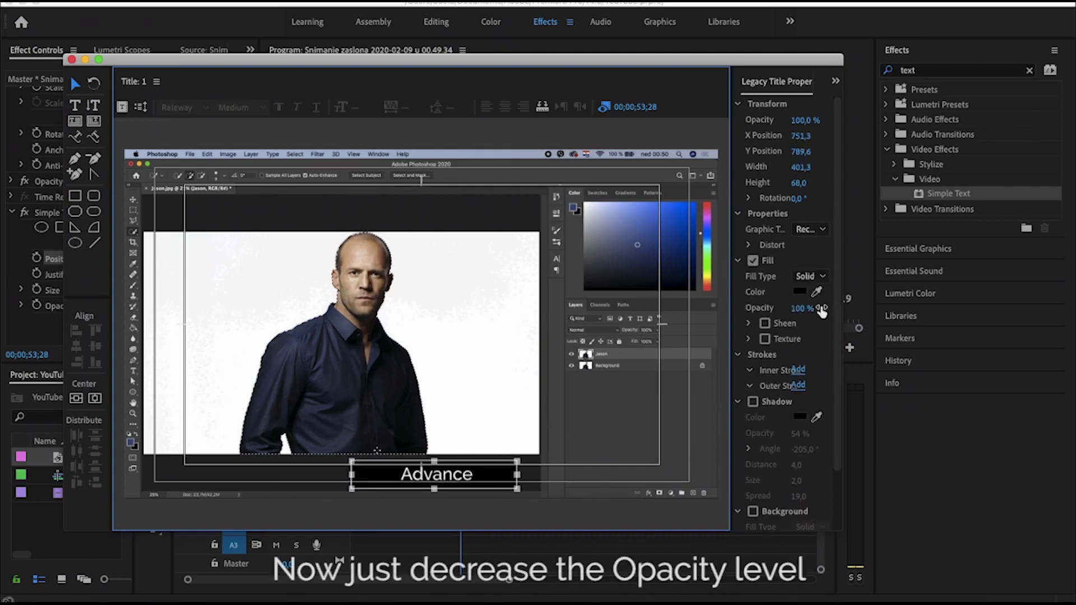
Lower the rectangle's fill opacity to 50% and make it slightly shorter from the bottom.
click(812, 305)
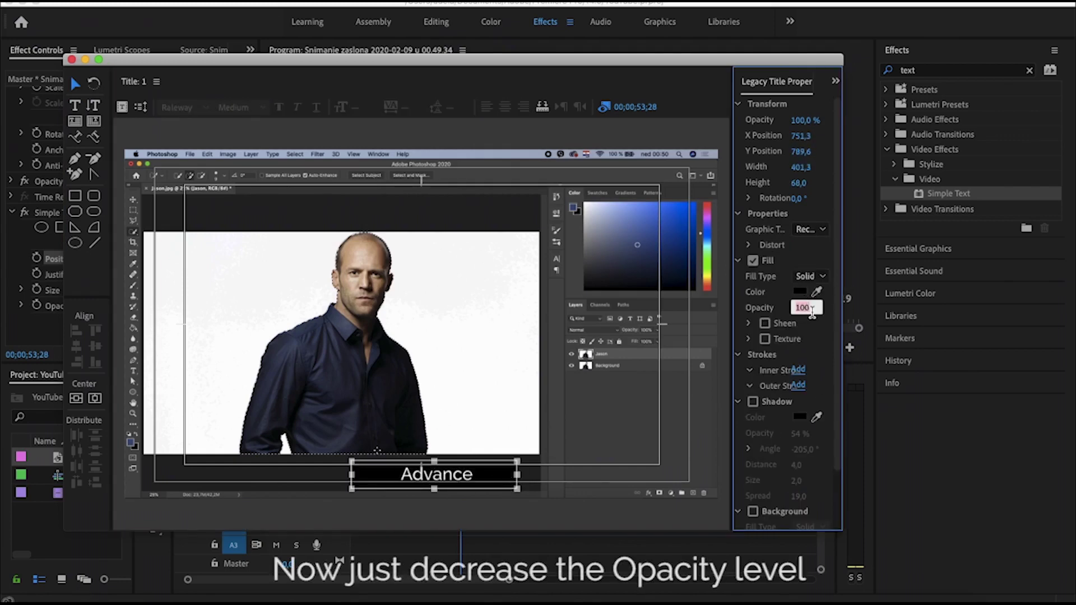
text(50)
key(Return)
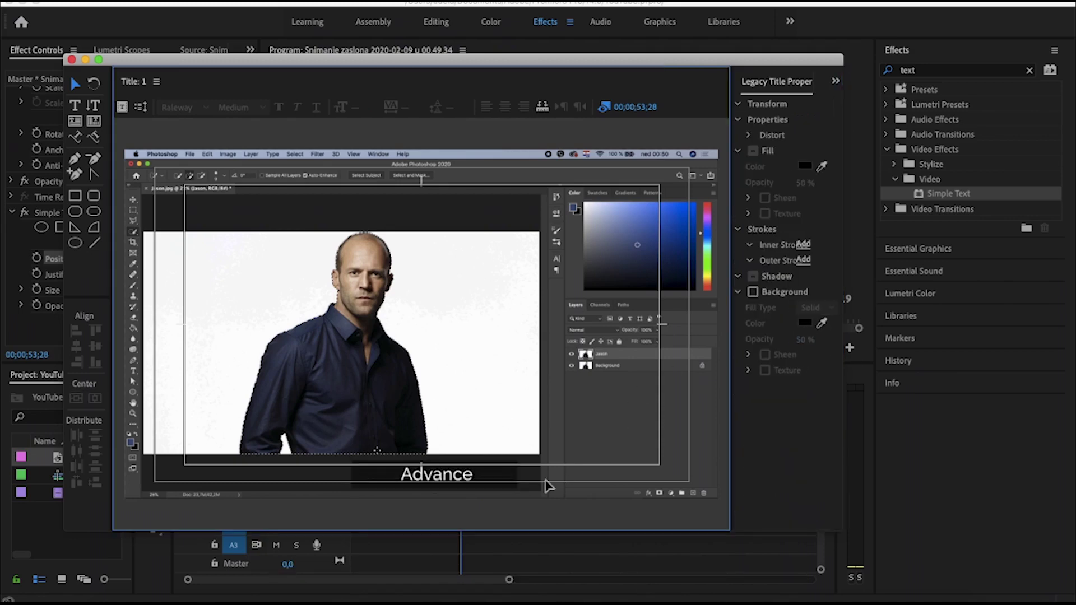
click(440, 492)
drag(437, 490, 436, 486)
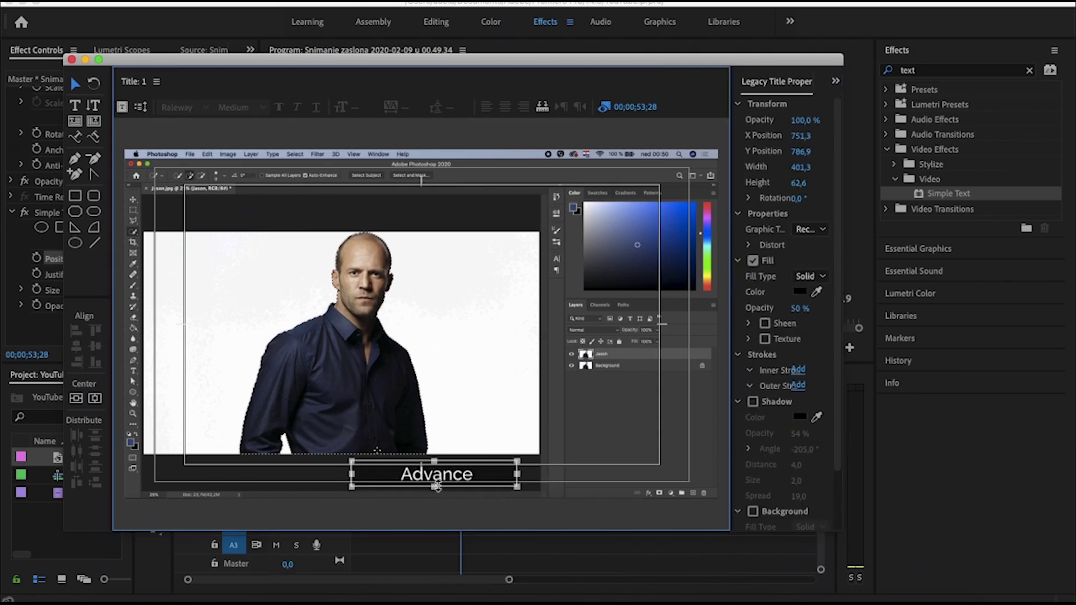
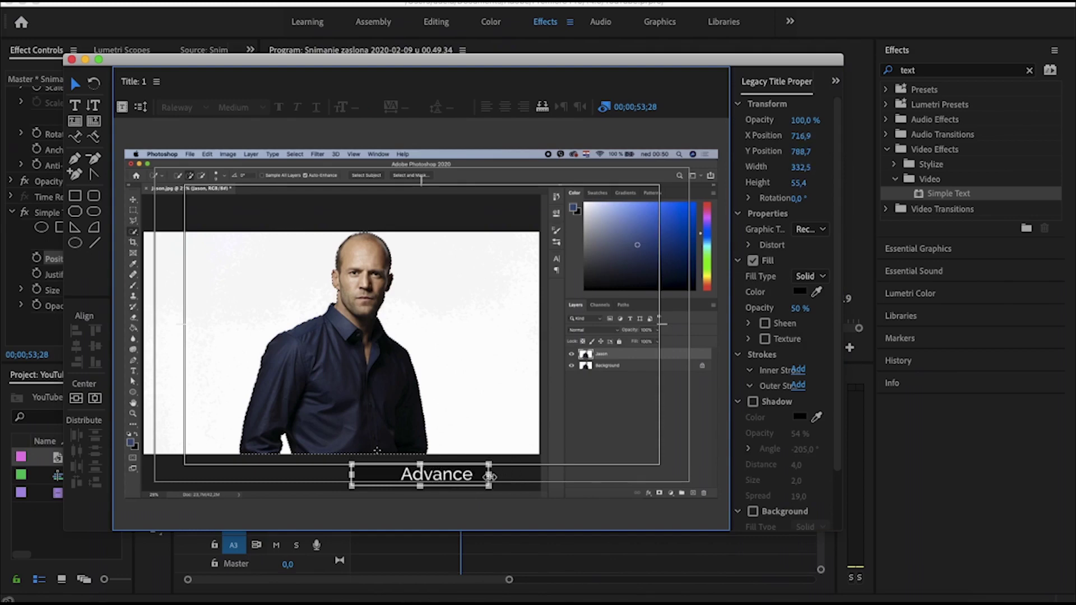
Narrow the grey backing box from the left and nudge the Advance text slightly right.
drag(357, 474, 389, 476)
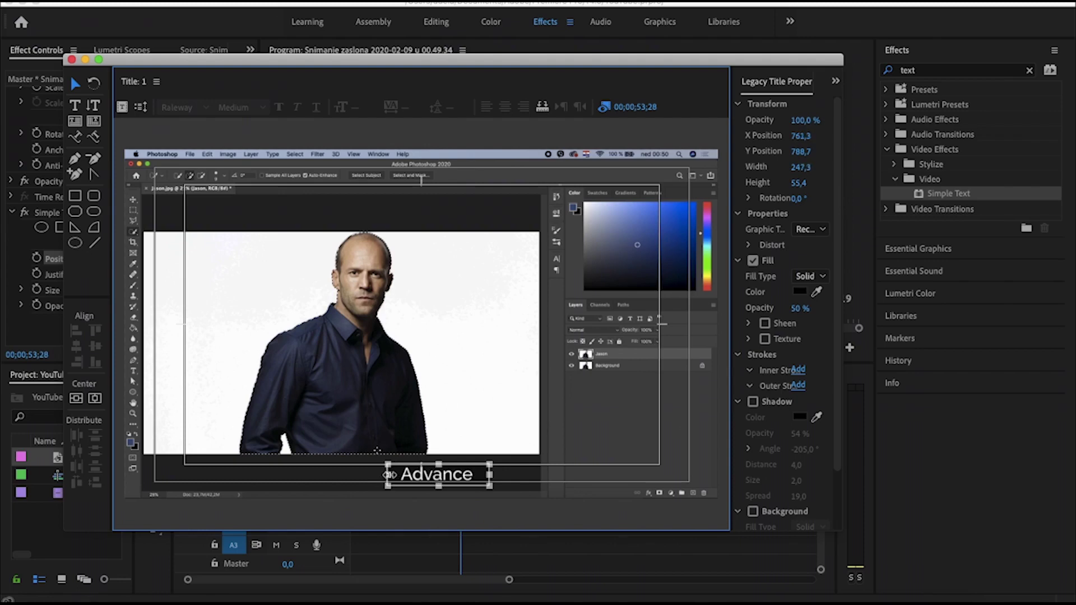
click(545, 485)
click(459, 481)
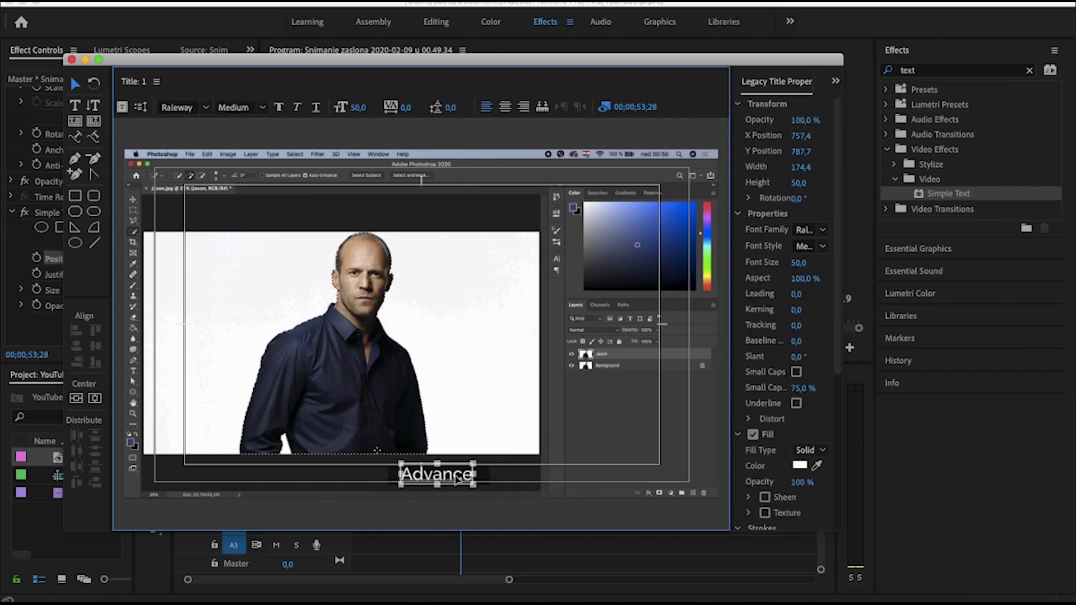
drag(459, 477, 462, 478)
Centre the grey box and the Advance text horizontally in the frame.
click(524, 475)
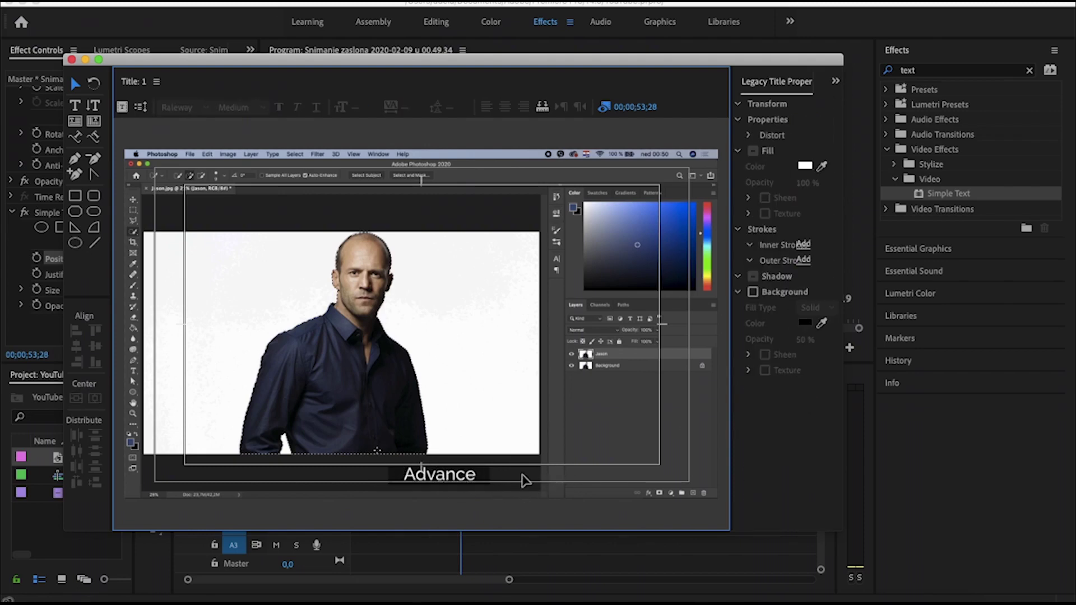
click(420, 476)
click(95, 399)
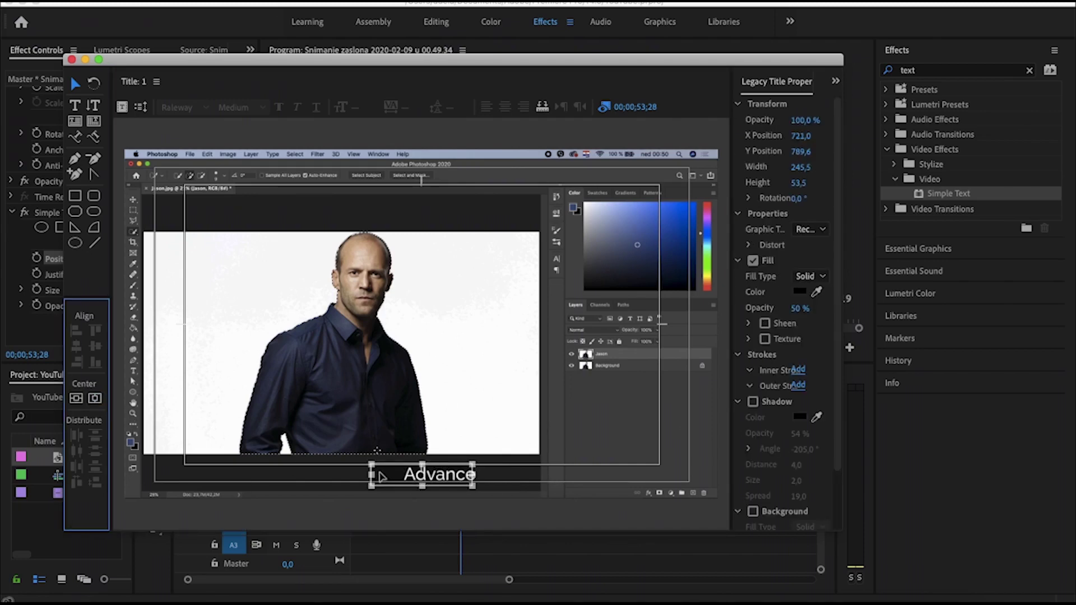
click(411, 479)
click(95, 399)
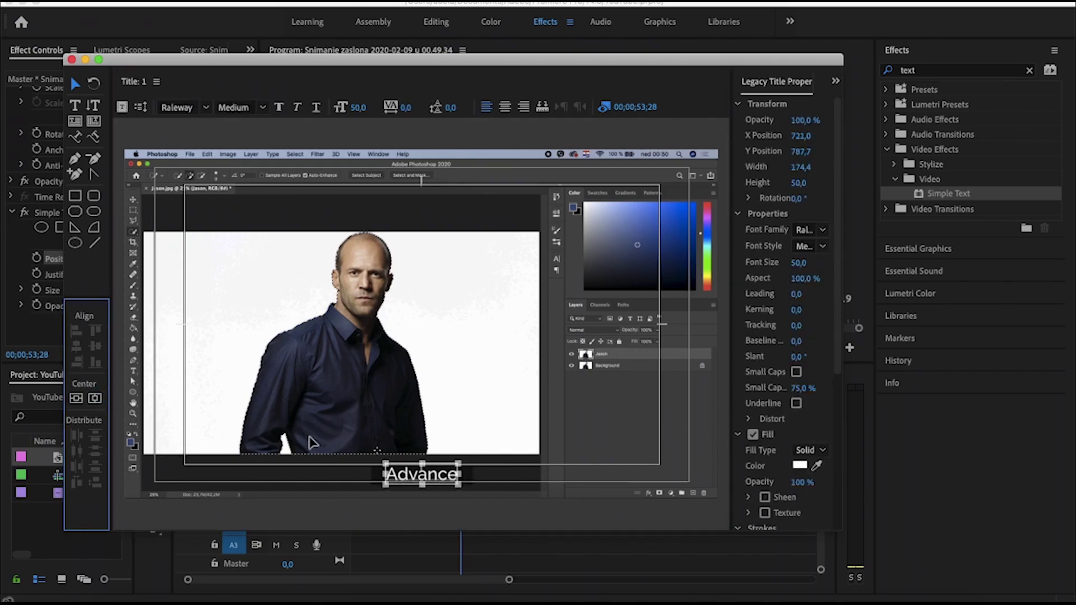
click(536, 482)
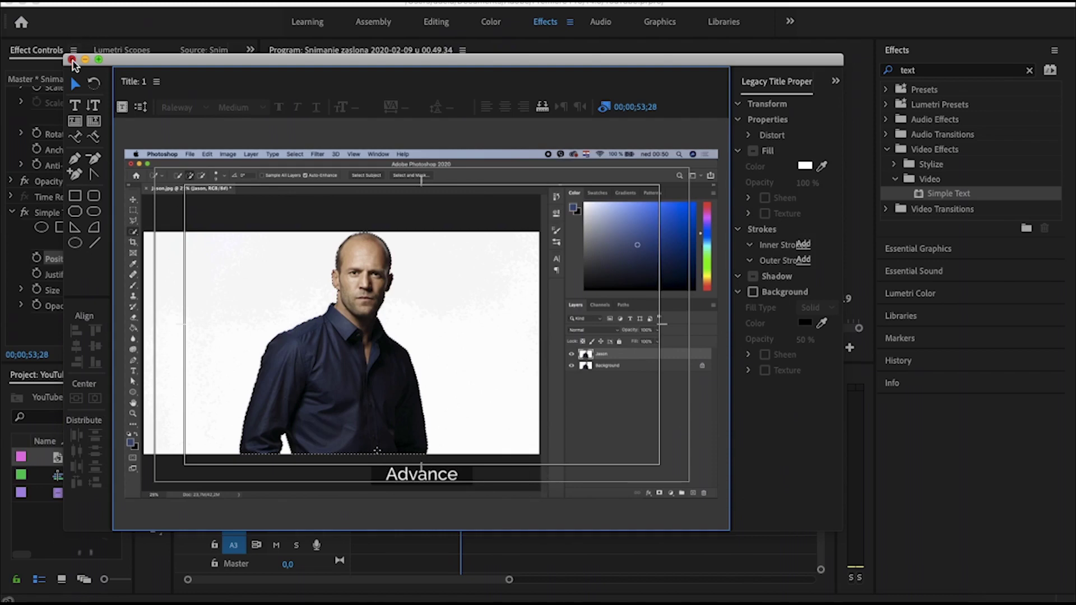
Close the title editor, place title 1 on V2 above the video, and preview it.
click(72, 59)
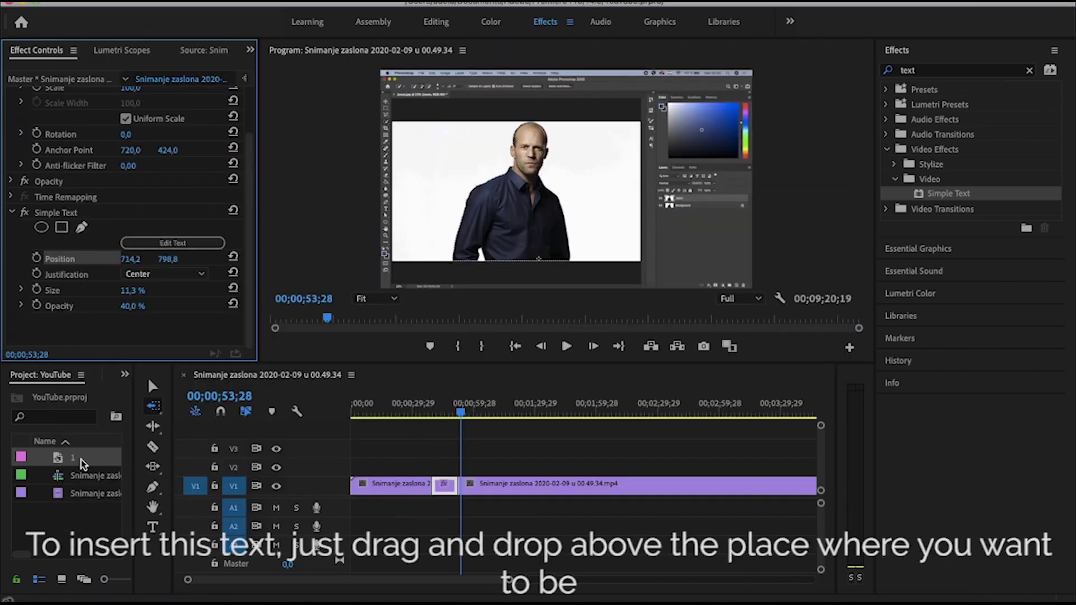
drag(82, 464, 463, 468)
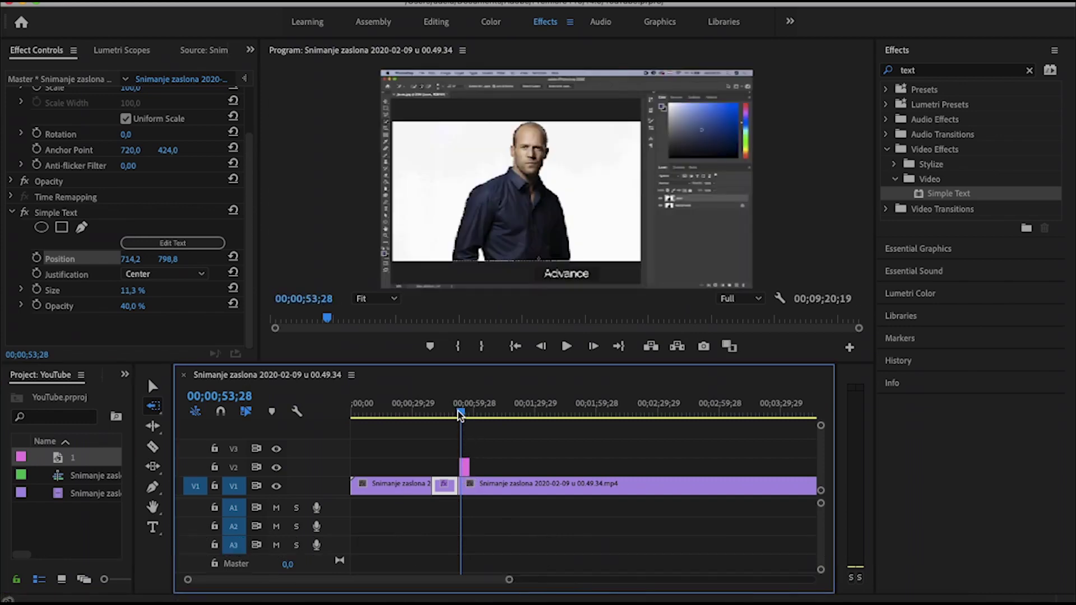
drag(459, 414, 443, 415)
click(566, 346)
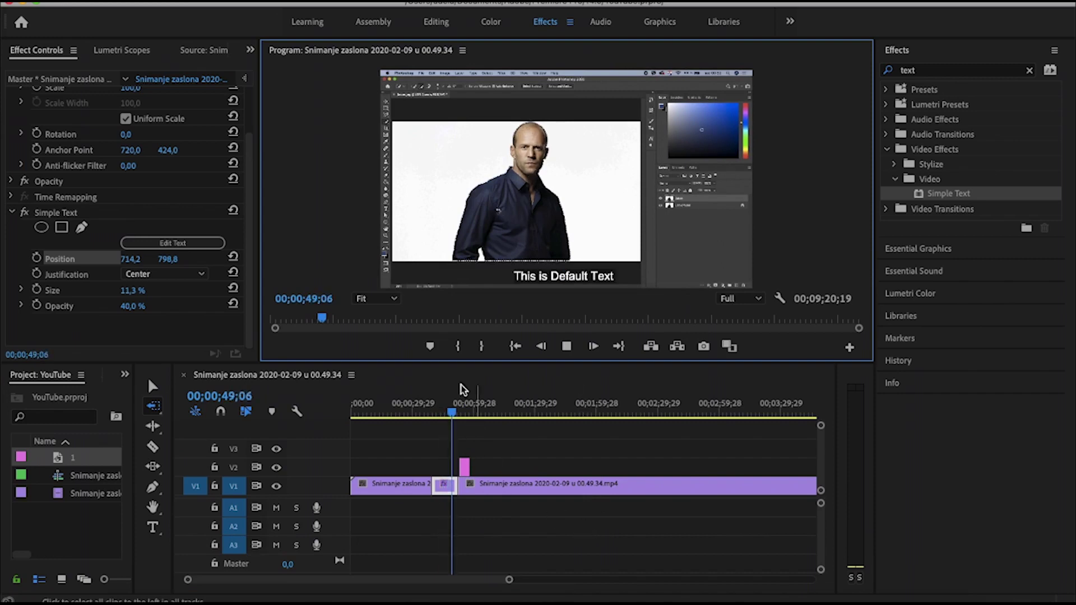
click(457, 405)
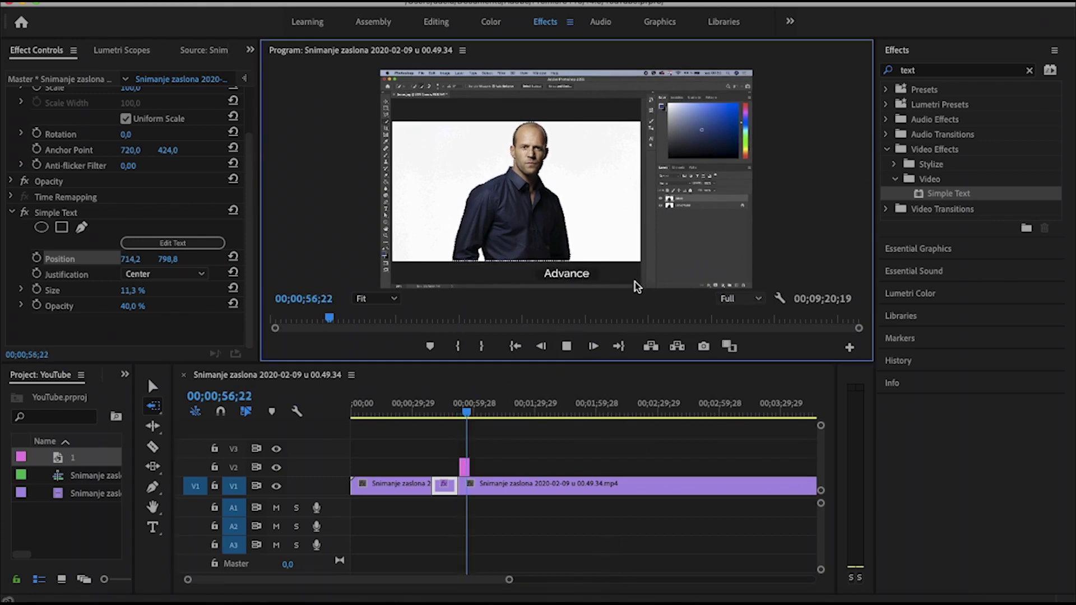
click(566, 345)
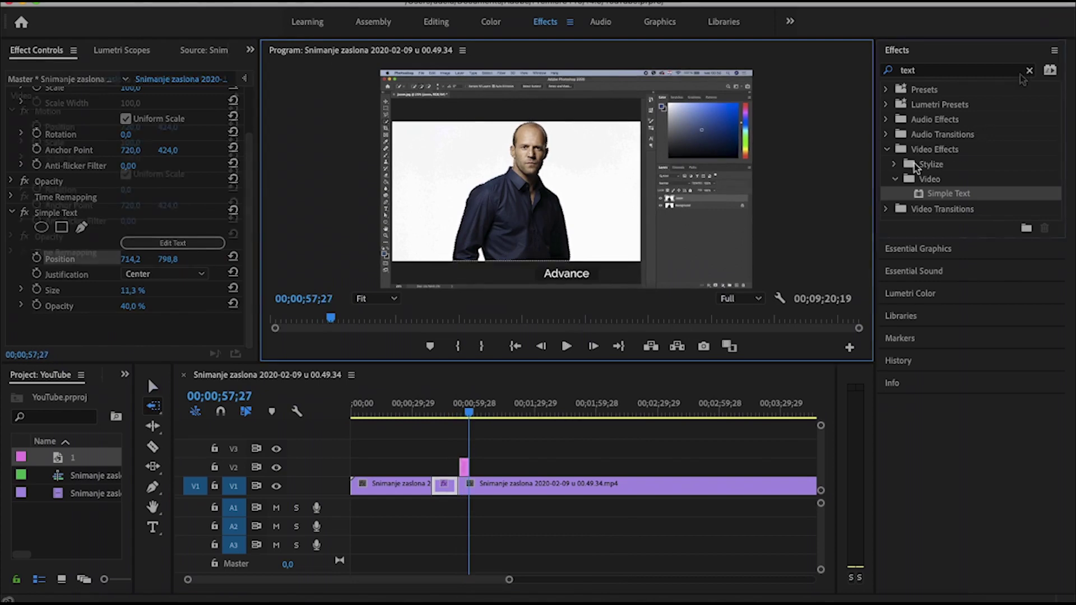
Apply the Wipe > Gradient Wipe transition to the Advance title clip with Softness 56.
click(886, 164)
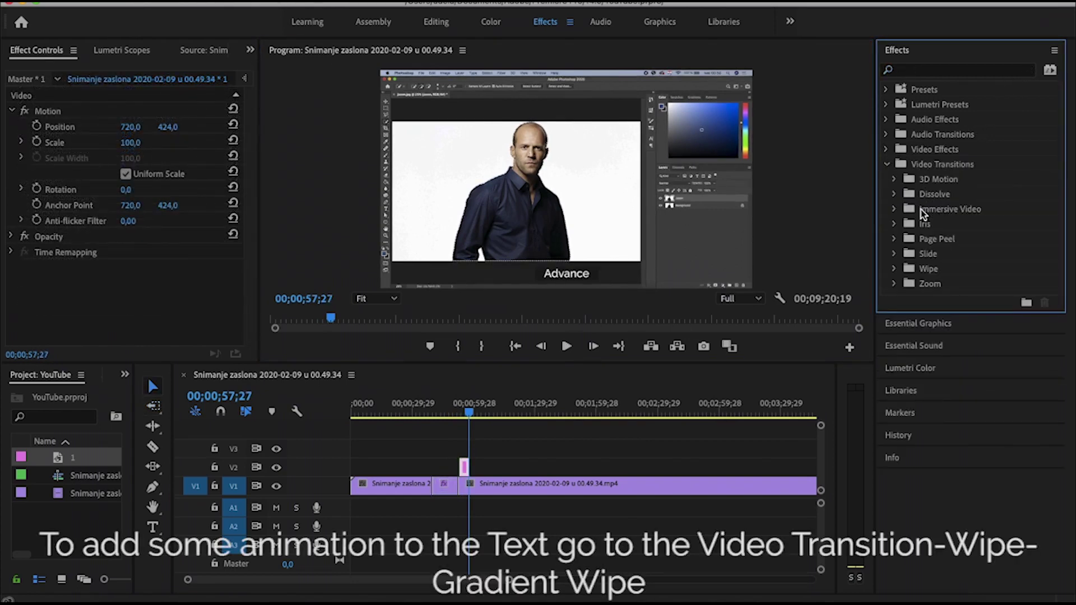
click(895, 269)
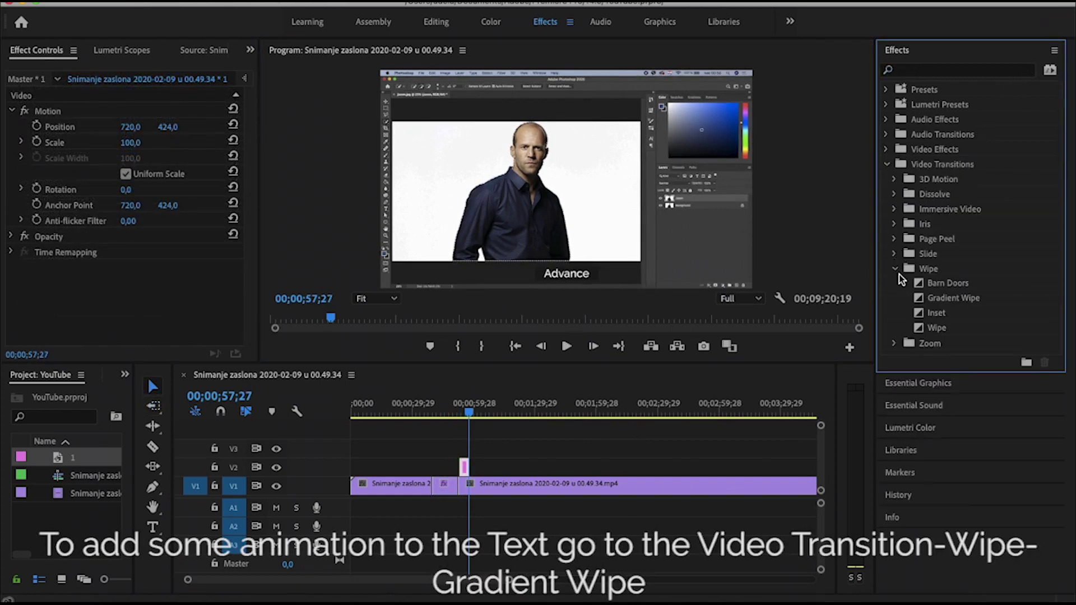
drag(939, 301, 465, 467)
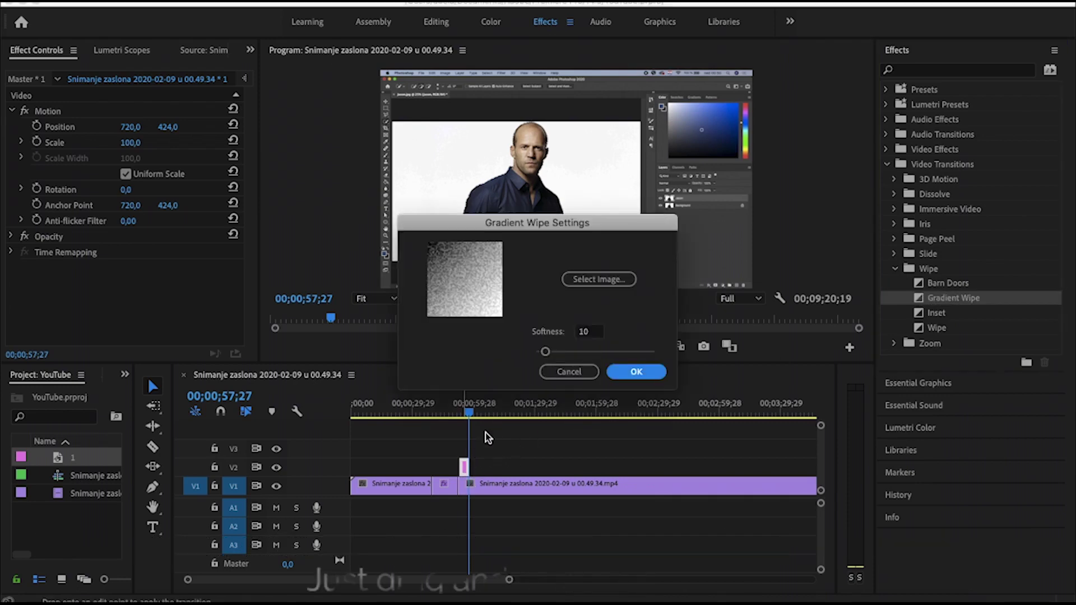
click(586, 331)
text(56)
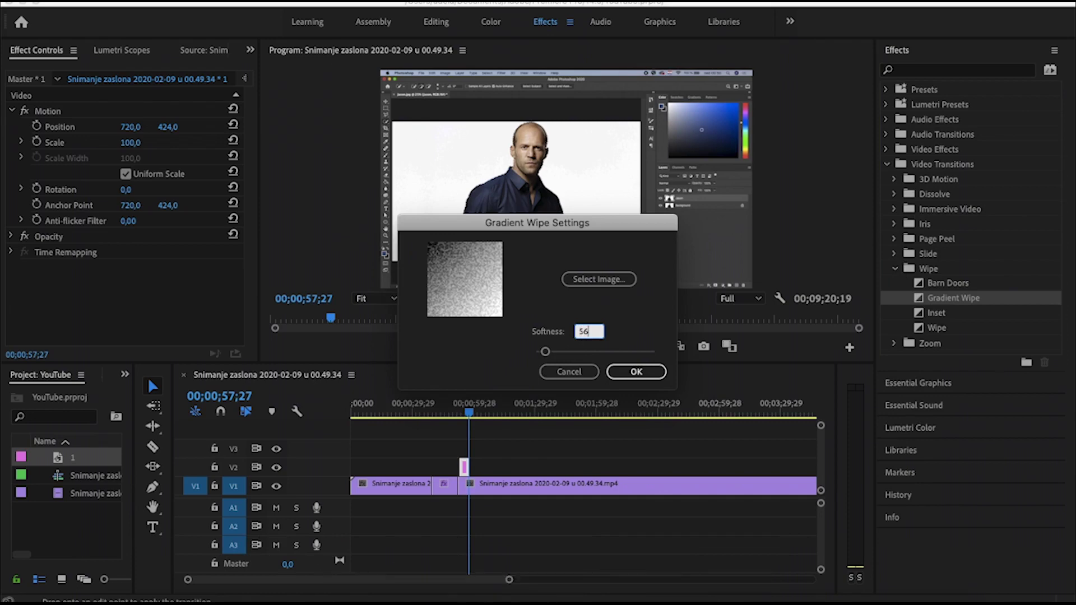
key(Return)
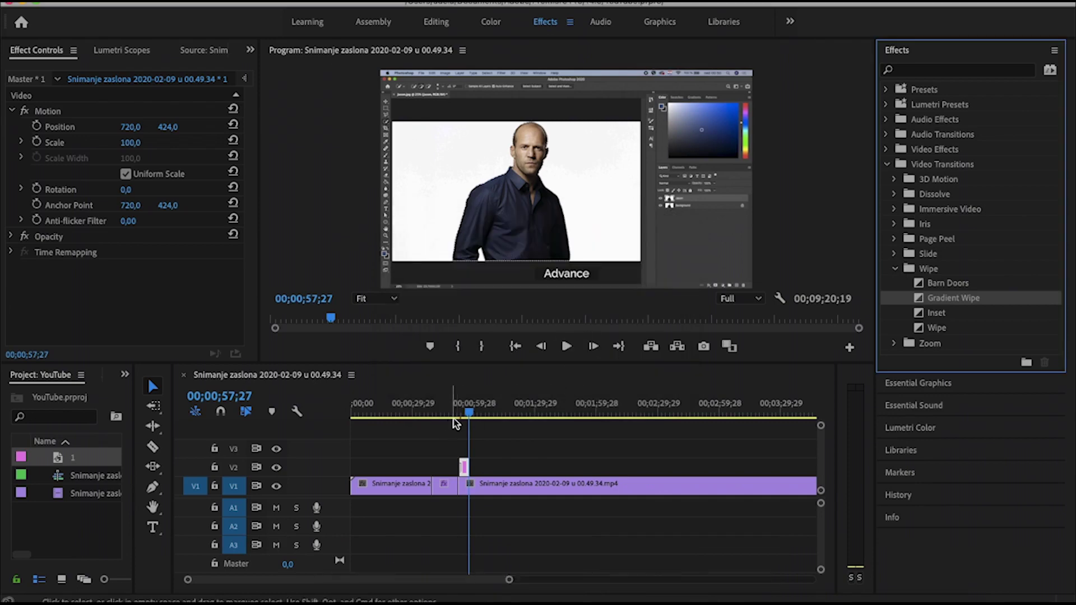
click(466, 413)
drag(465, 413, 456, 413)
click(566, 345)
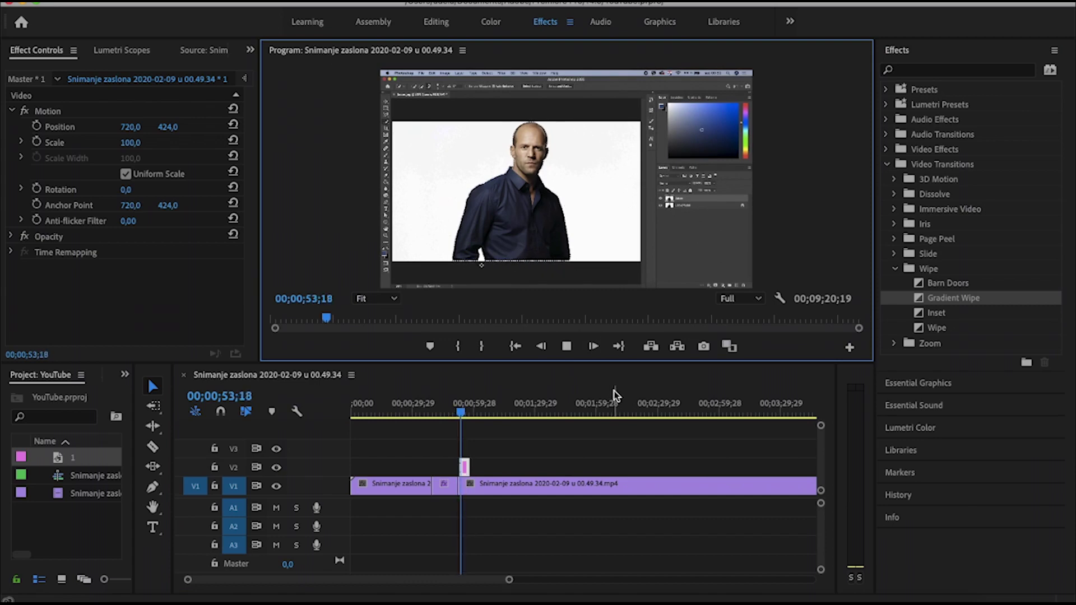
click(596, 370)
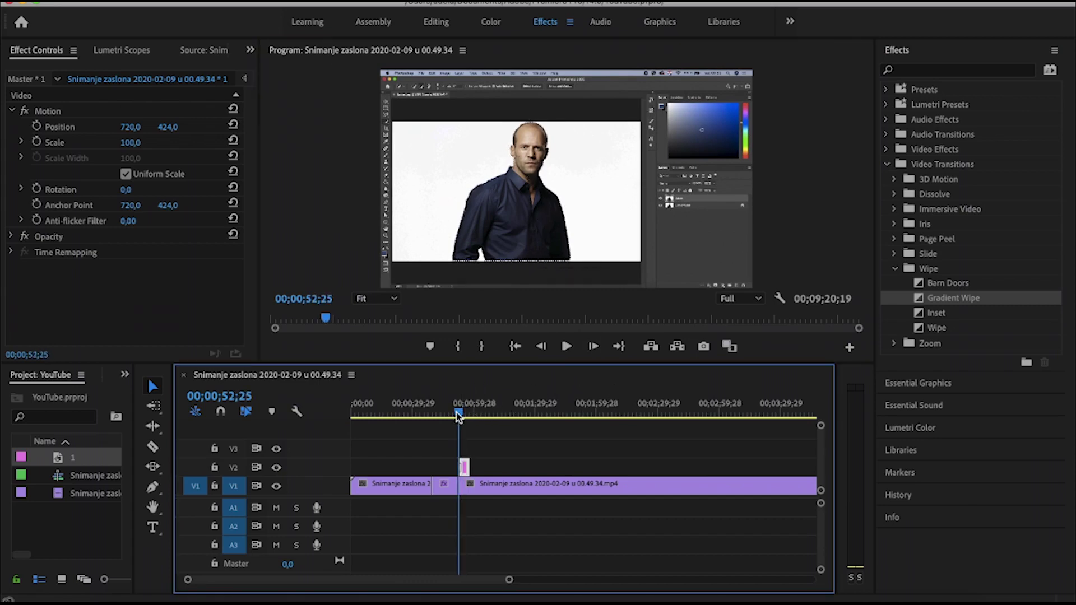
click(574, 348)
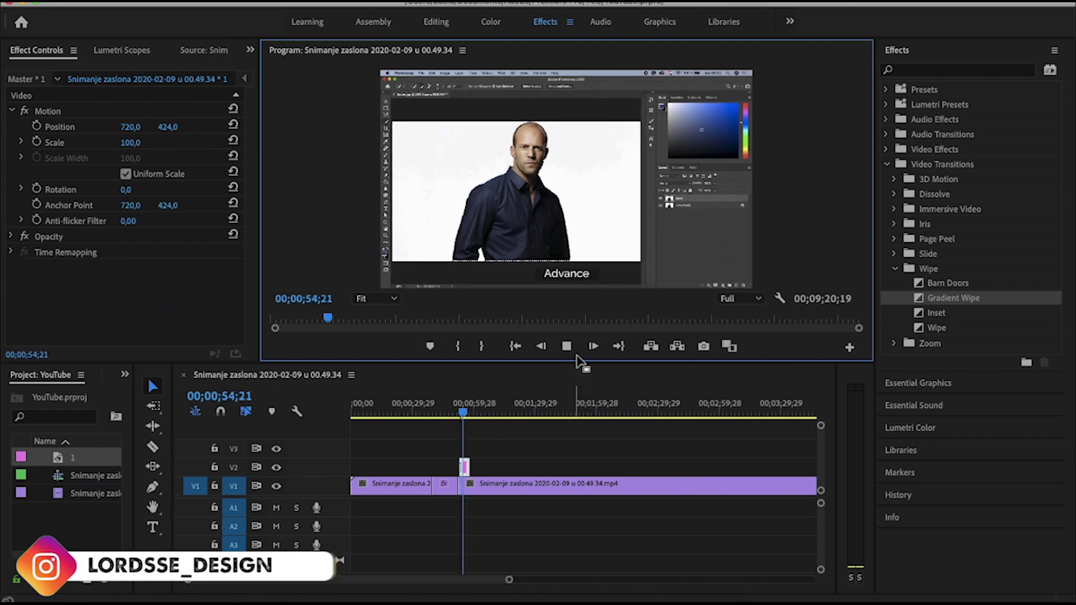
drag(463, 417, 457, 418)
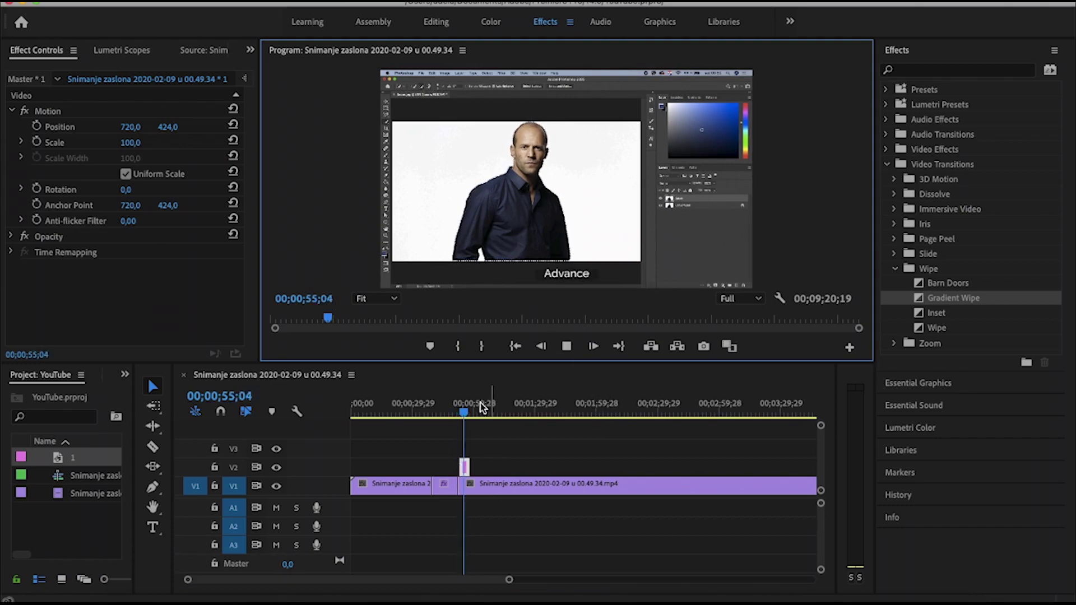
drag(462, 417, 458, 418)
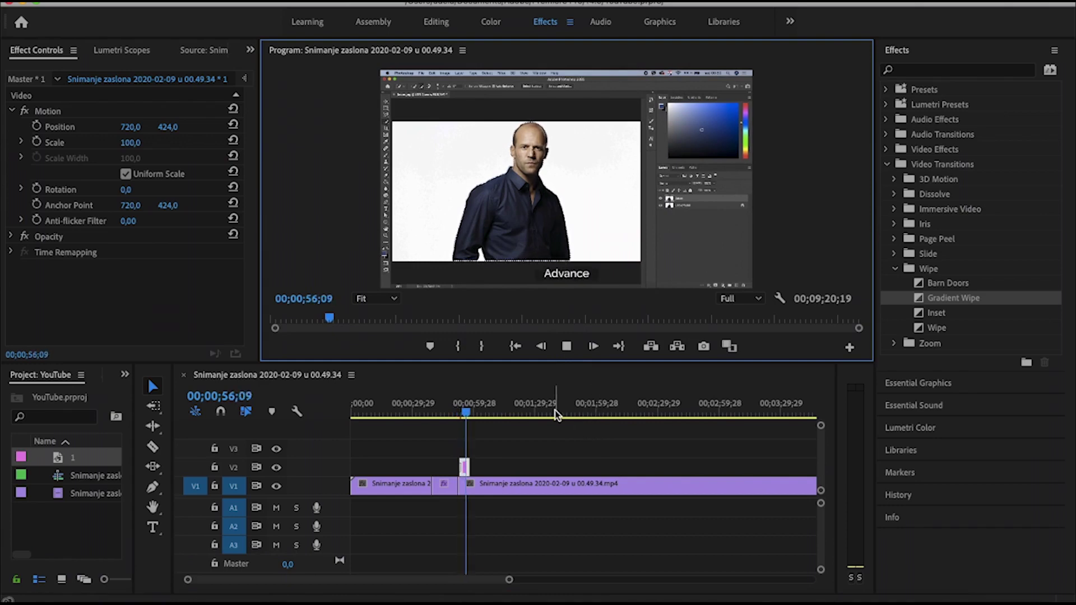
click(469, 417)
click(566, 347)
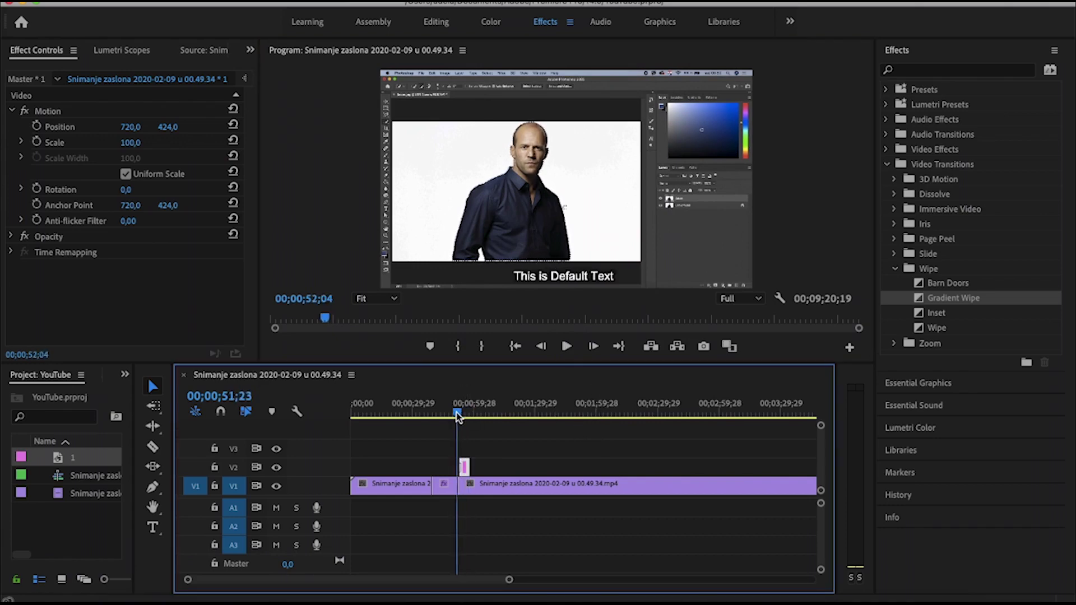
click(566, 346)
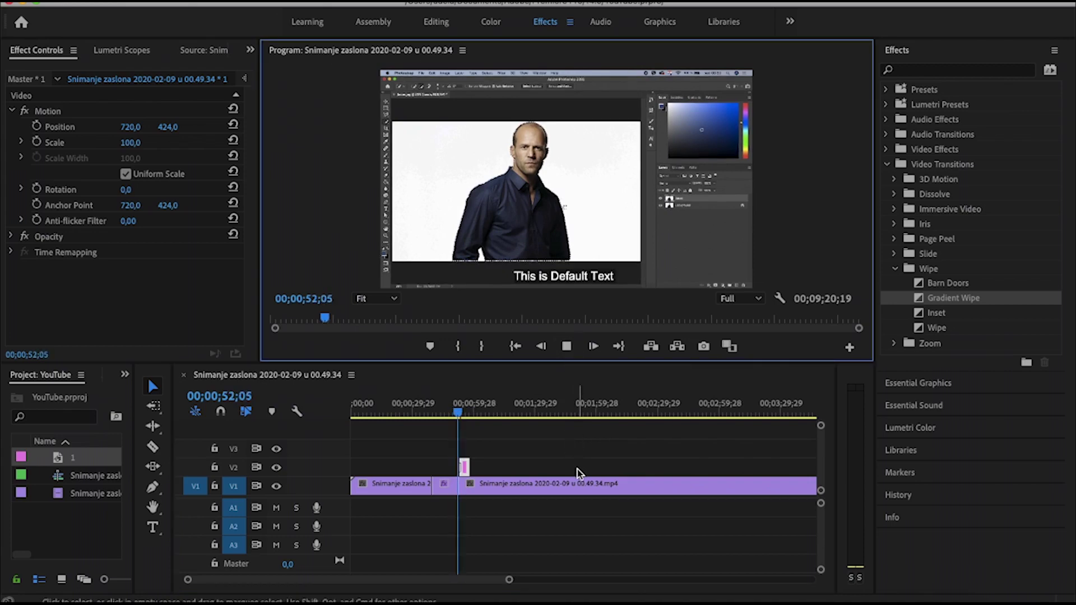